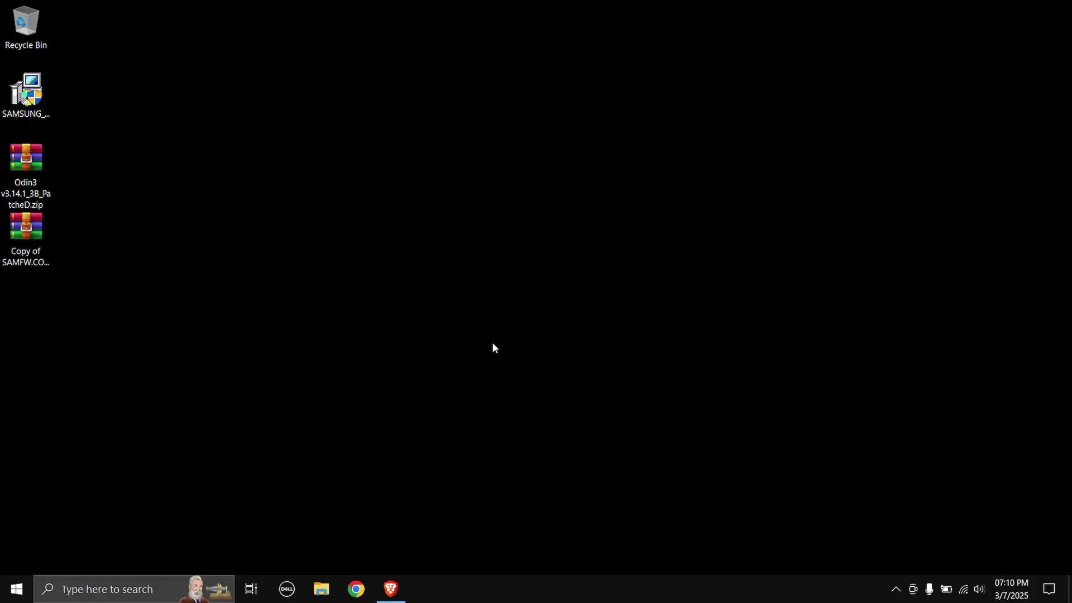
Review the Patched Odin 3.13.1 XDA thread's zip attachments, then switch to the SamFw tab.
{"action": "left_click", "coordinate": [399, 579]}
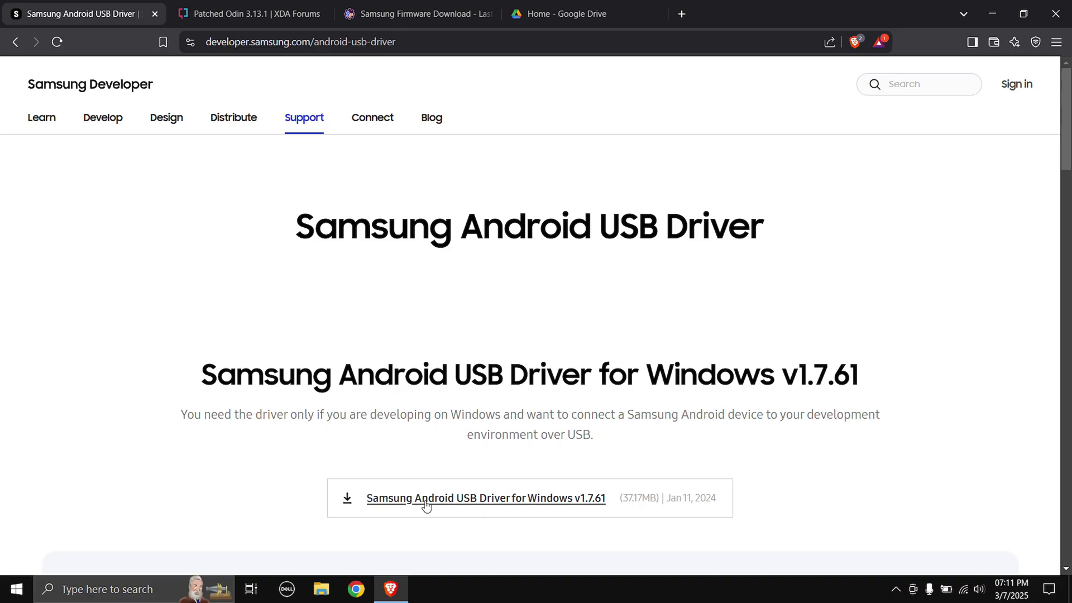
{"action": "left_click", "coordinate": [252, 14]}
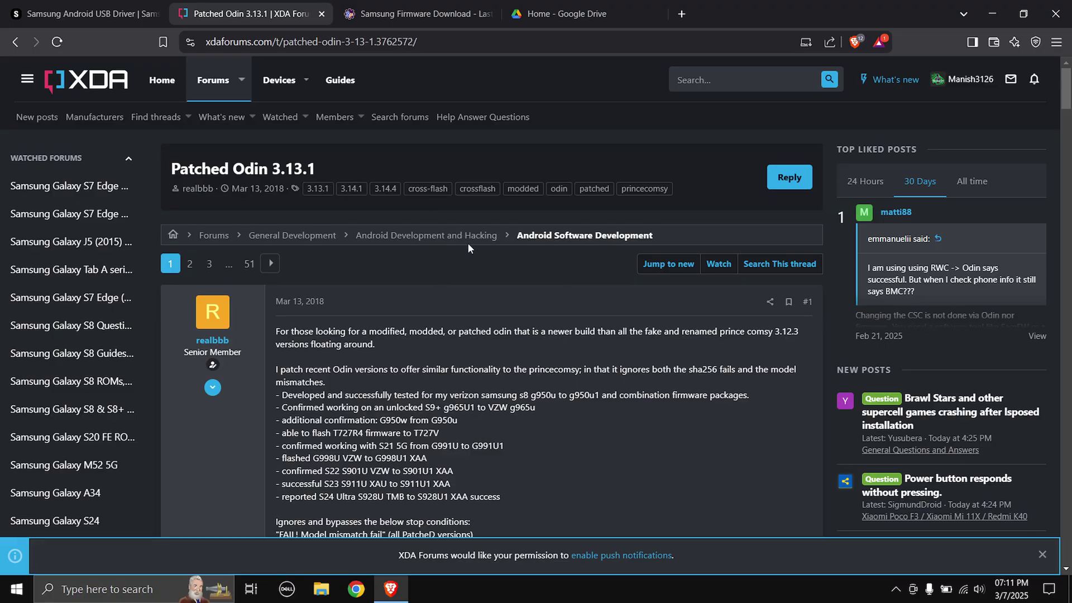
{"action": "scroll", "coordinate": [467, 242], "scroll_direction": "down", "scroll_amount": 15}
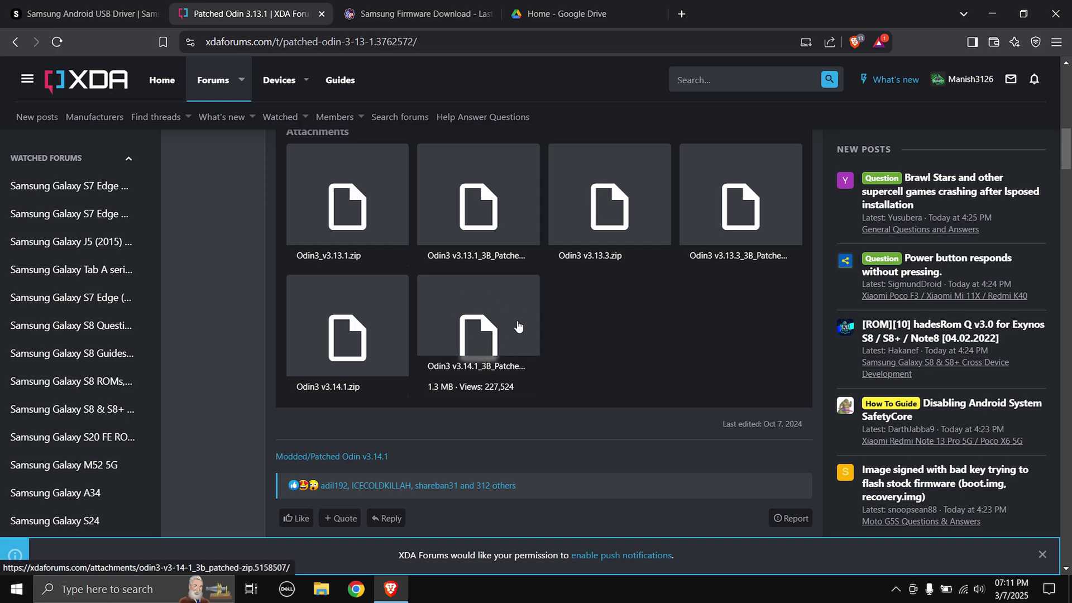
{"action": "key", "text": "ctrl+Tab"}
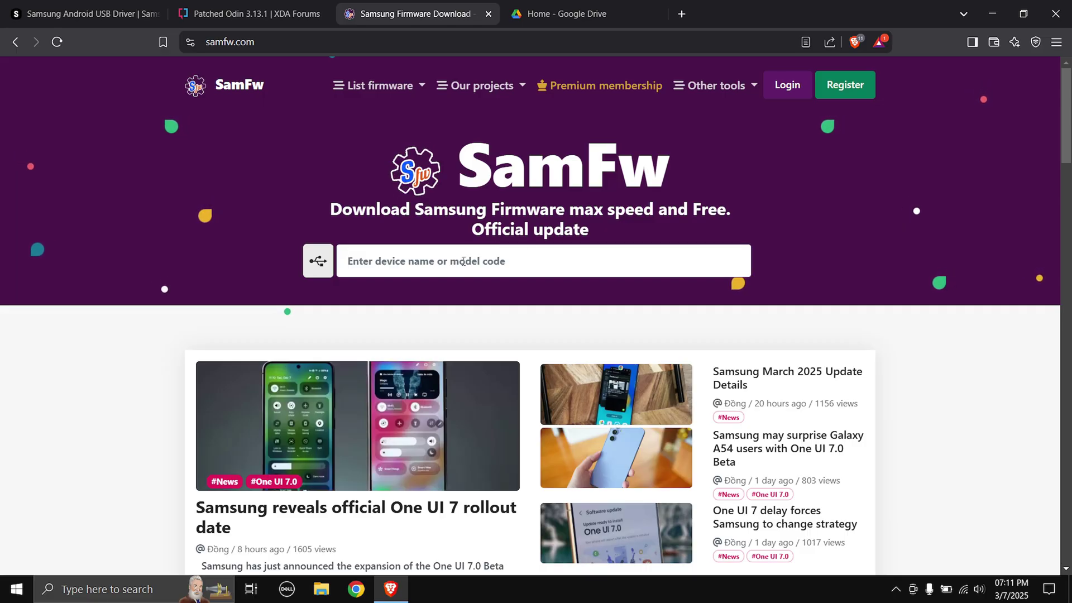
Search SamFw for SM-G935U and open the Galaxy S7 edge firmware page.
{"action": "left_click", "coordinate": [463, 261]}
{"action": "type", "text": "SM"}
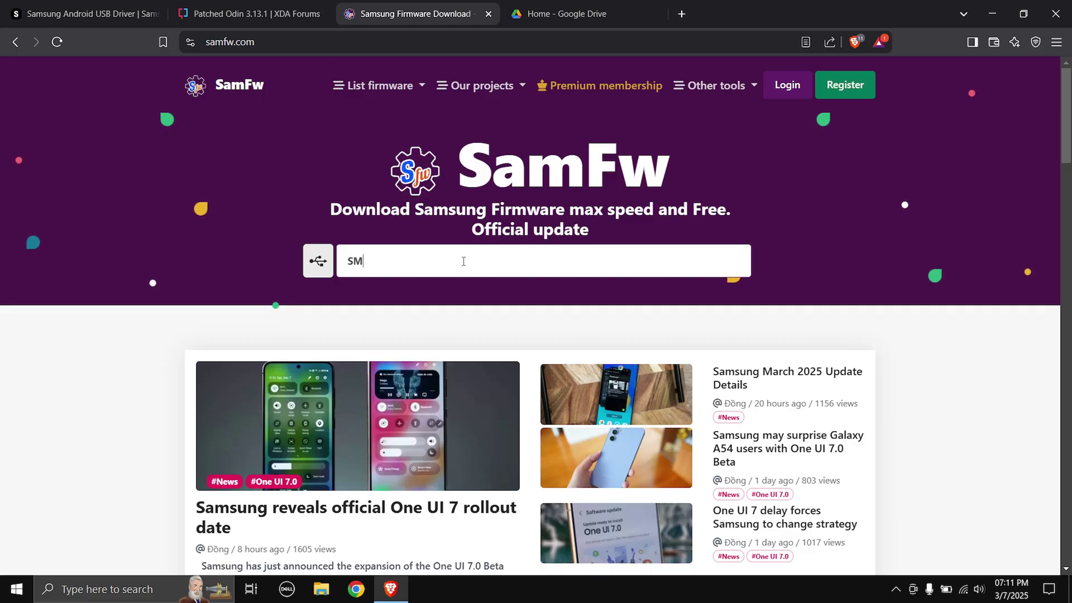
{"action": "type", "text": "-G9"}
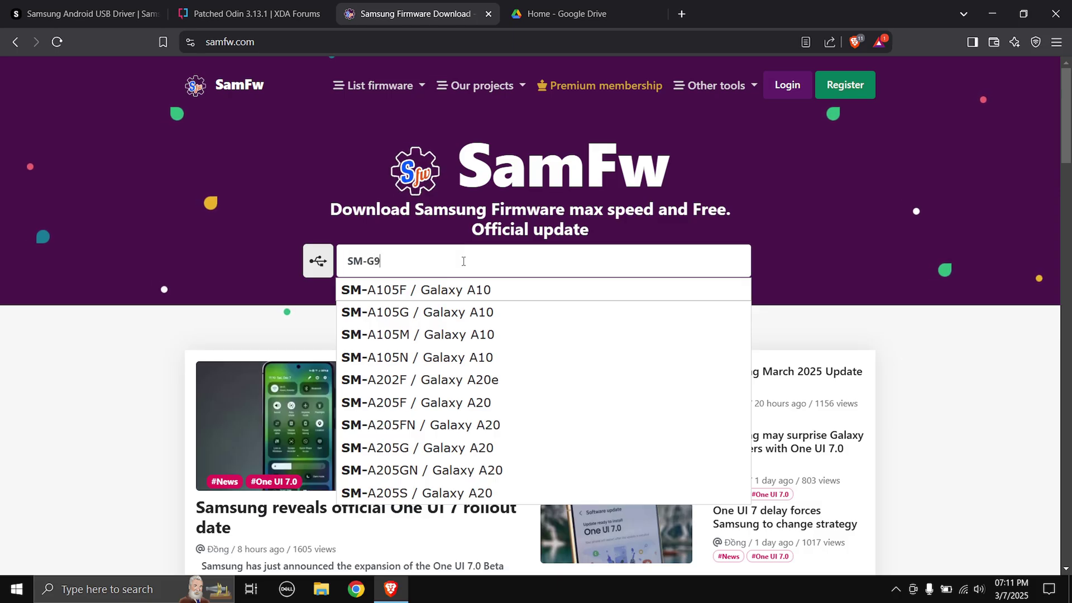
{"action": "type", "text": "35U"}
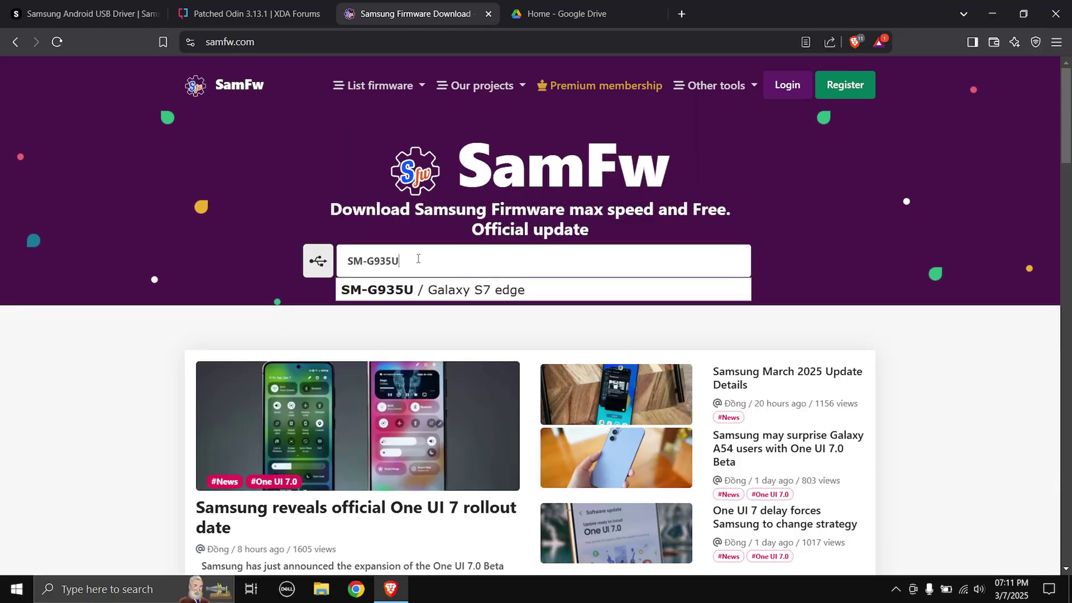
{"action": "left_click", "coordinate": [403, 289]}
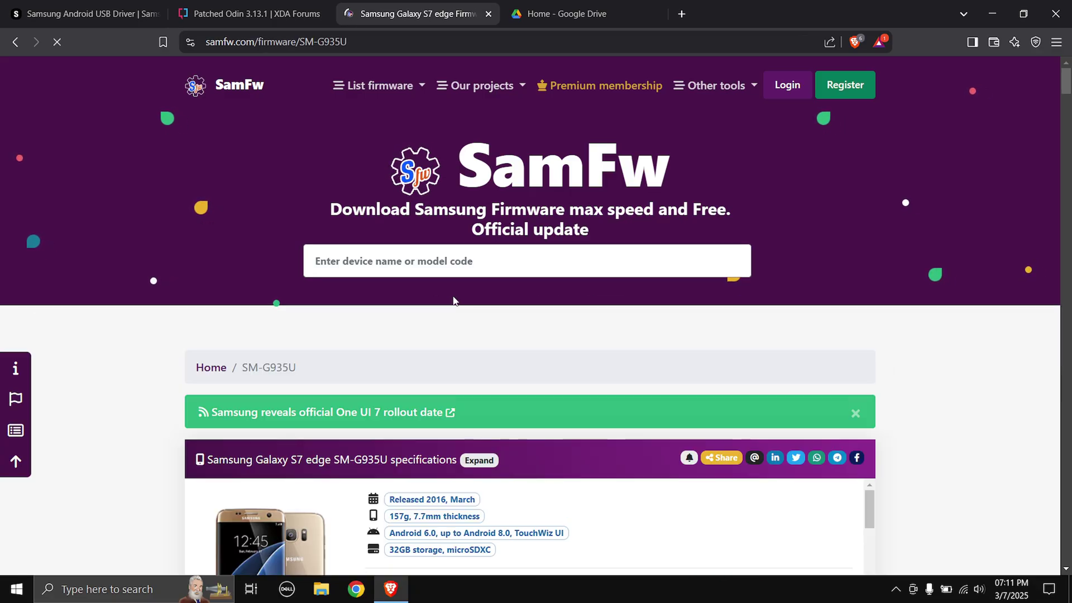
Bring the Filter CSC carrier row to the XAA United States region.
{"action": "scroll", "coordinate": [156, 392], "scroll_direction": "down", "scroll_amount": 6}
{"action": "scroll", "coordinate": [157, 392], "scroll_direction": "down", "scroll_amount": 3}
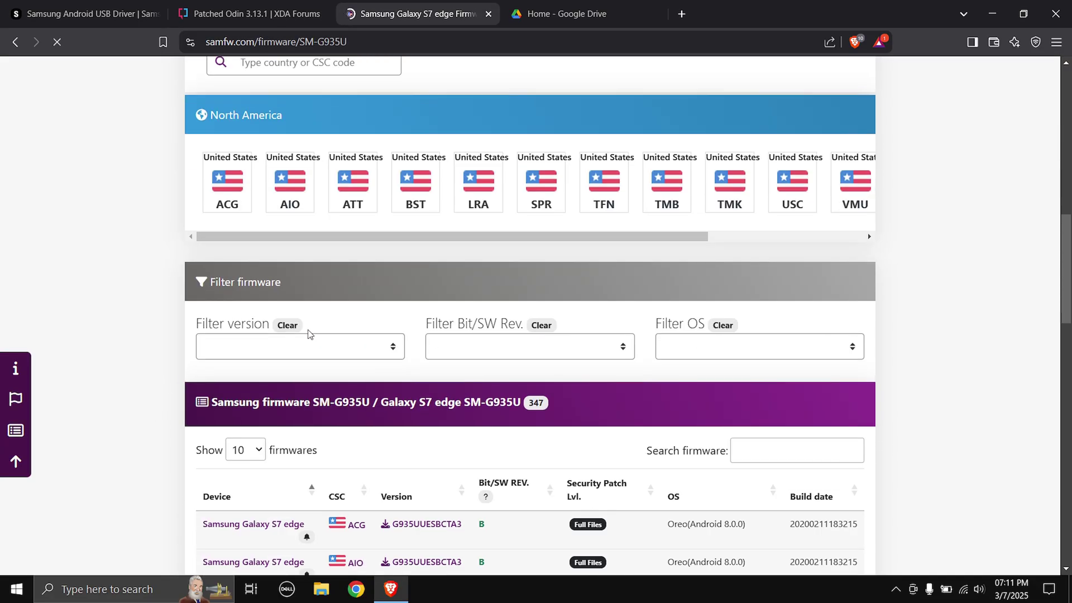
{"action": "scroll", "coordinate": [292, 337], "scroll_direction": "up", "scroll_amount": 2}
{"action": "left_click_drag", "start_coordinate": [552, 375], "coordinate": [707, 376]}
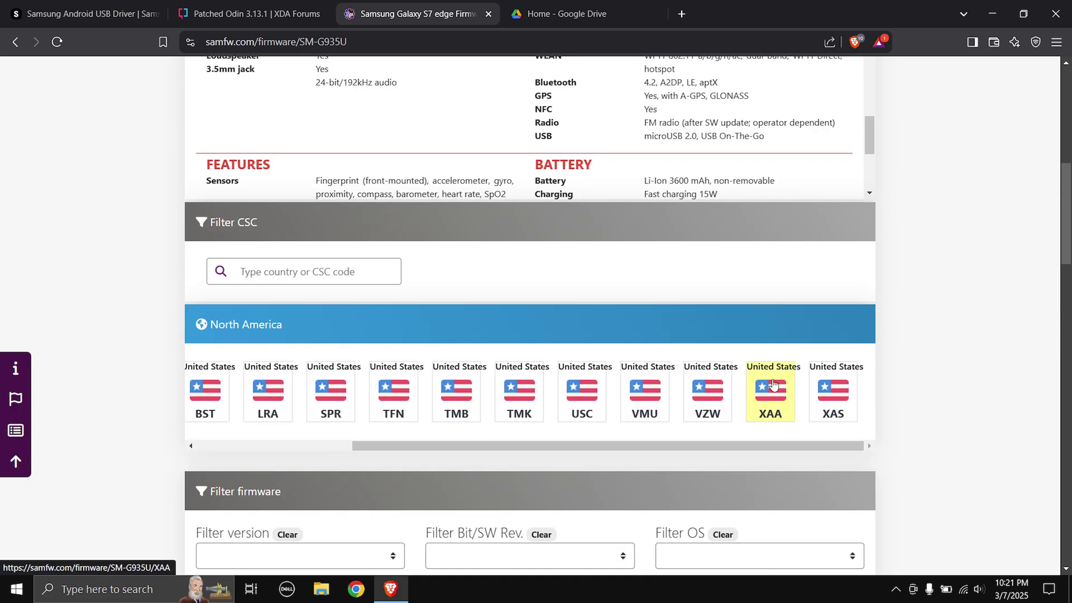
{"action": "scroll", "coordinate": [840, 375], "scroll_direction": "up", "scroll_amount": 10}
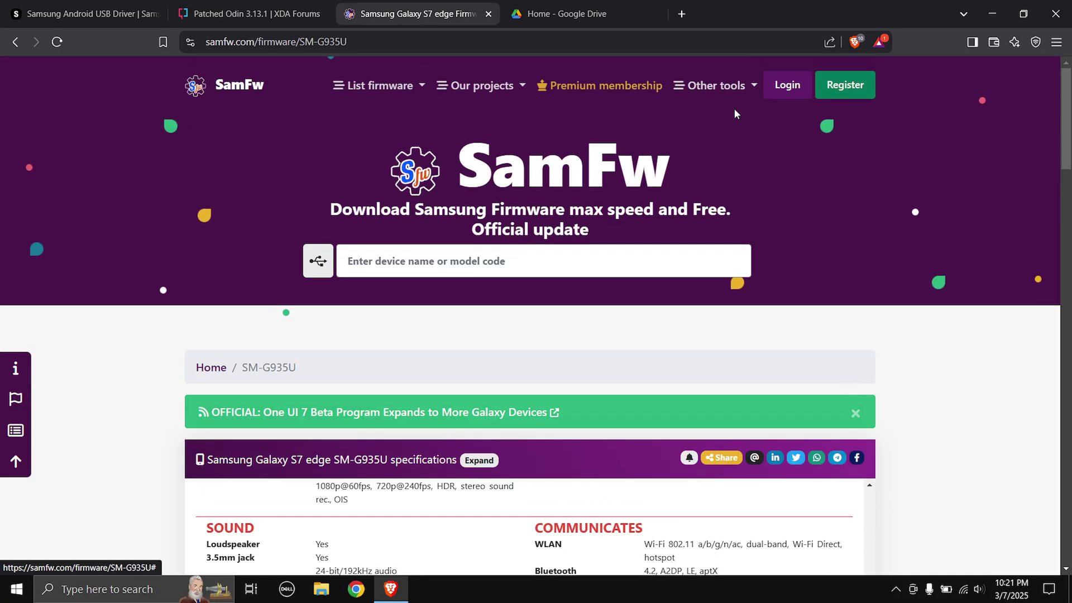
{"action": "left_click", "coordinate": [730, 92]}
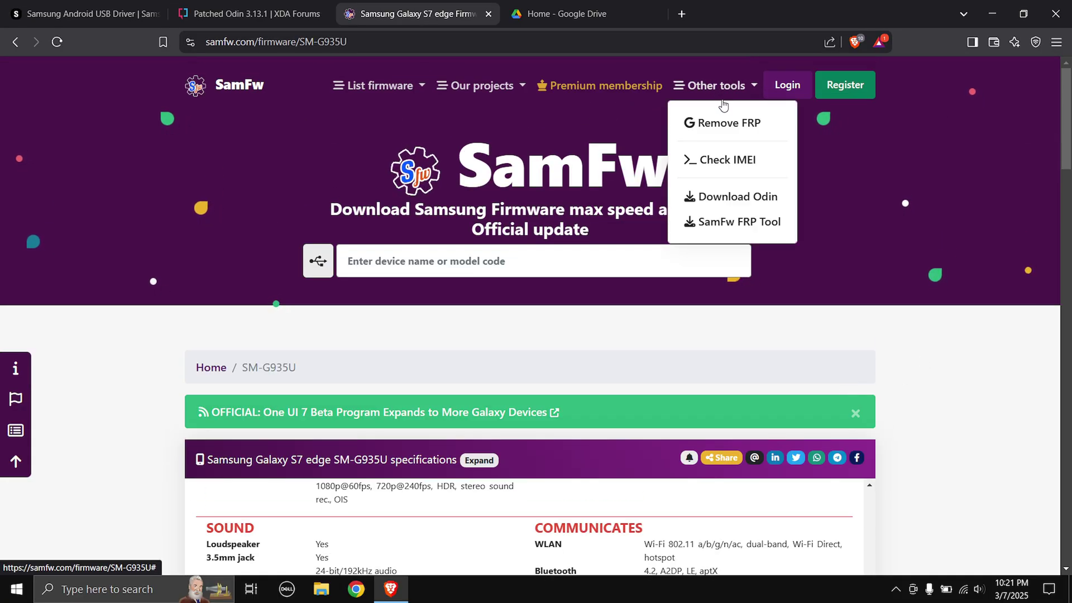
{"action": "right_click", "coordinate": [726, 162]}
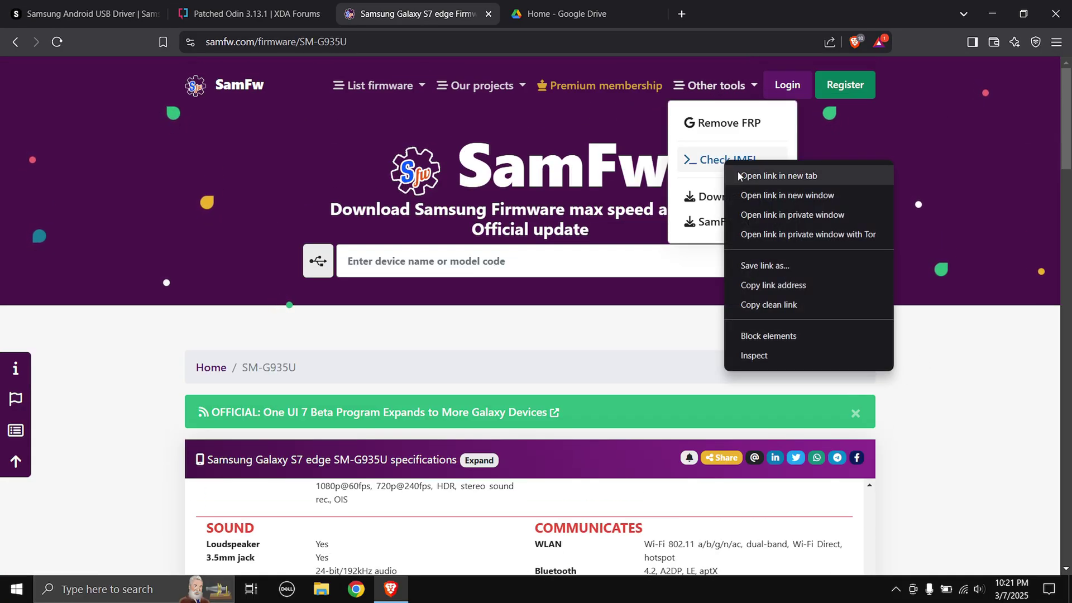
{"action": "left_click", "coordinate": [743, 175]}
{"action": "left_click", "coordinate": [588, 12]}
{"action": "scroll", "coordinate": [469, 281], "scroll_direction": "down", "scroll_amount": 5}
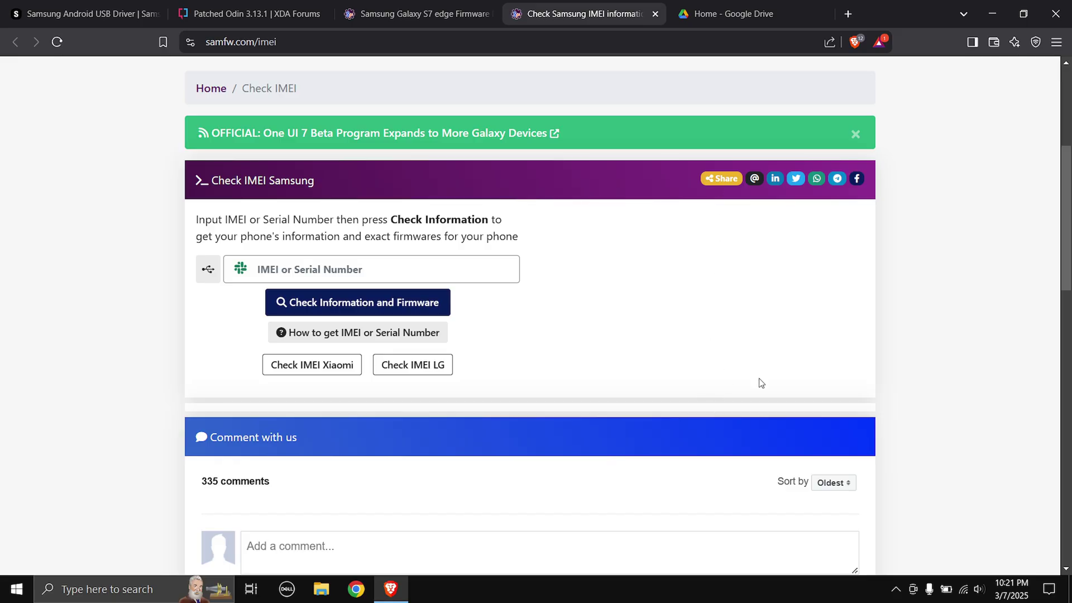
{"action": "left_click", "coordinate": [656, 15]}
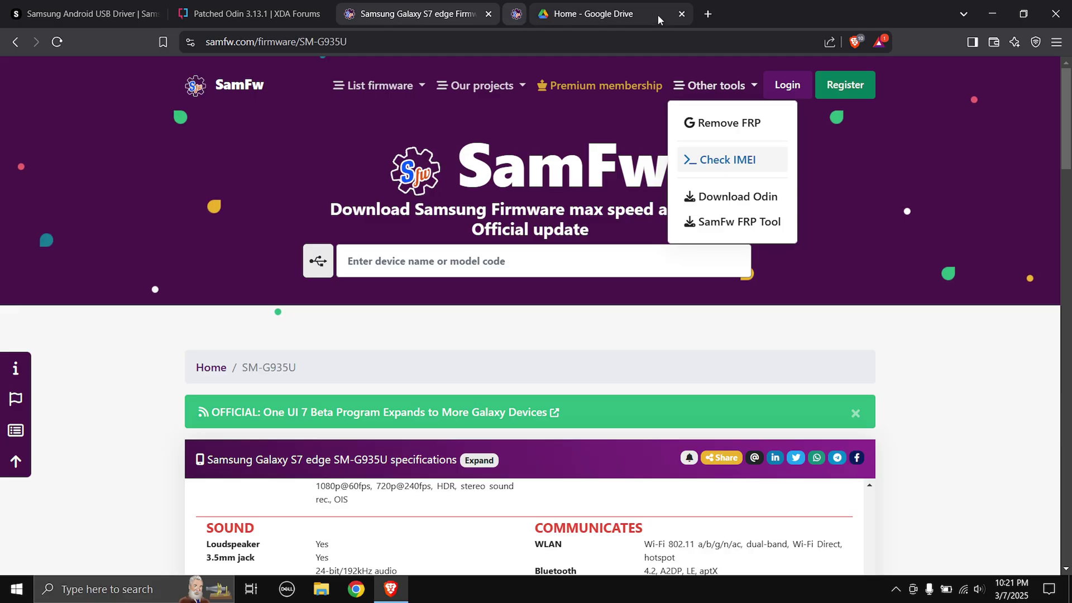
Filter to XAA firmware and open the 2.95 GB G935UUESBCTA3 download page.
{"action": "scroll", "coordinate": [578, 316], "scroll_direction": "down", "scroll_amount": 10}
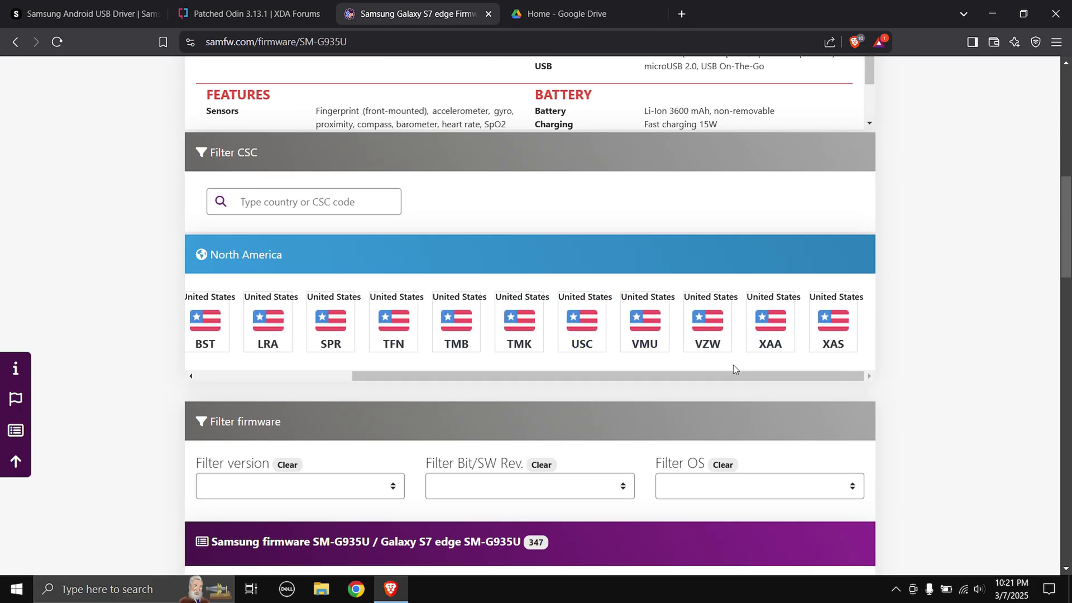
{"action": "left_click", "coordinate": [772, 338]}
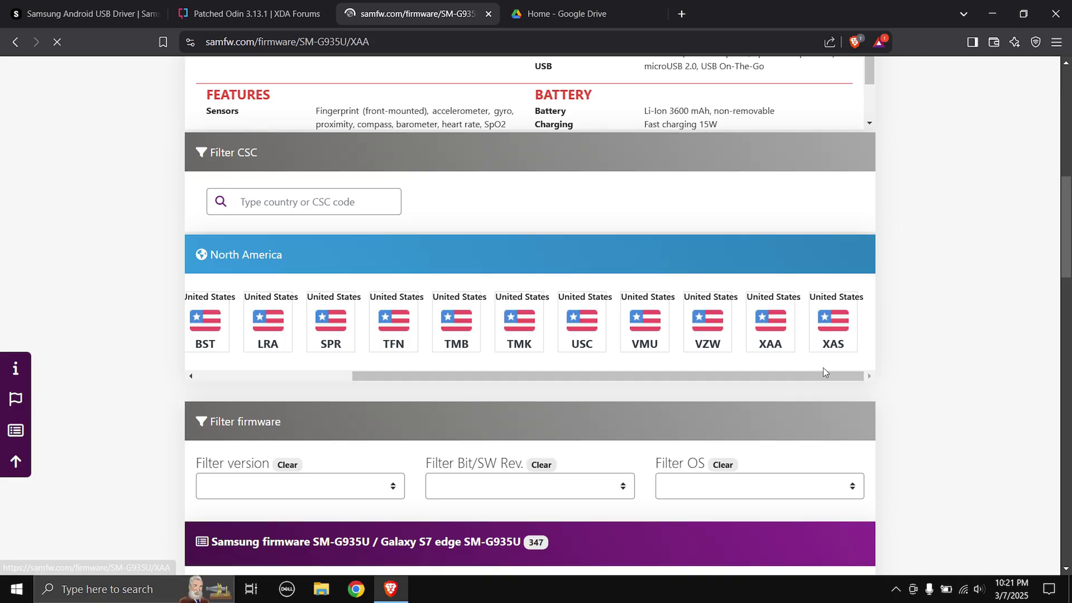
{"action": "scroll", "coordinate": [447, 311], "scroll_direction": "down", "scroll_amount": 5}
{"action": "scroll", "coordinate": [446, 311], "scroll_direction": "down", "scroll_amount": 5}
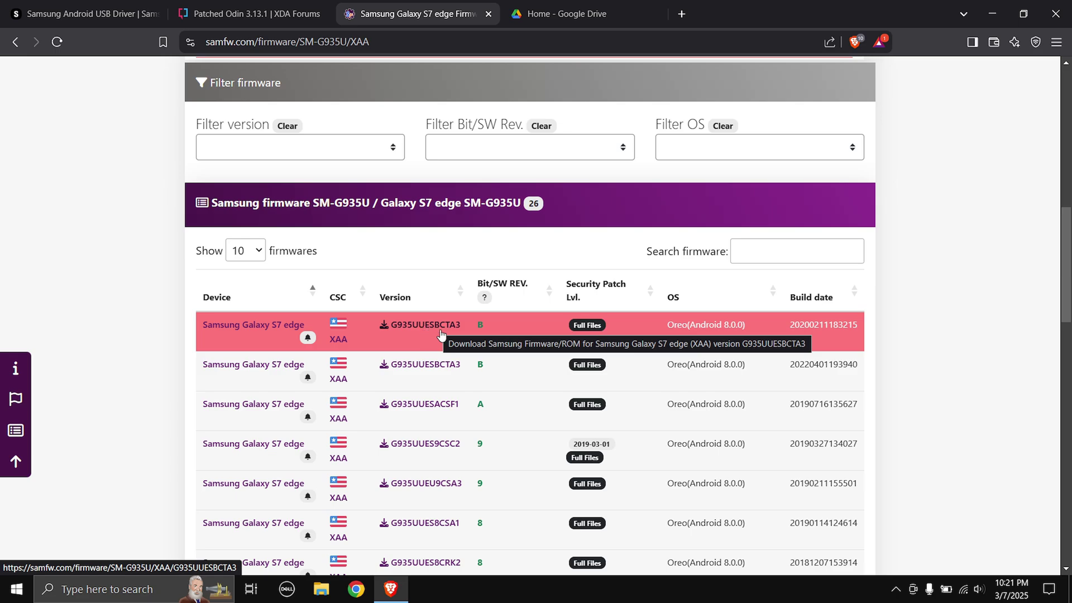
{"action": "left_click", "coordinate": [453, 327]}
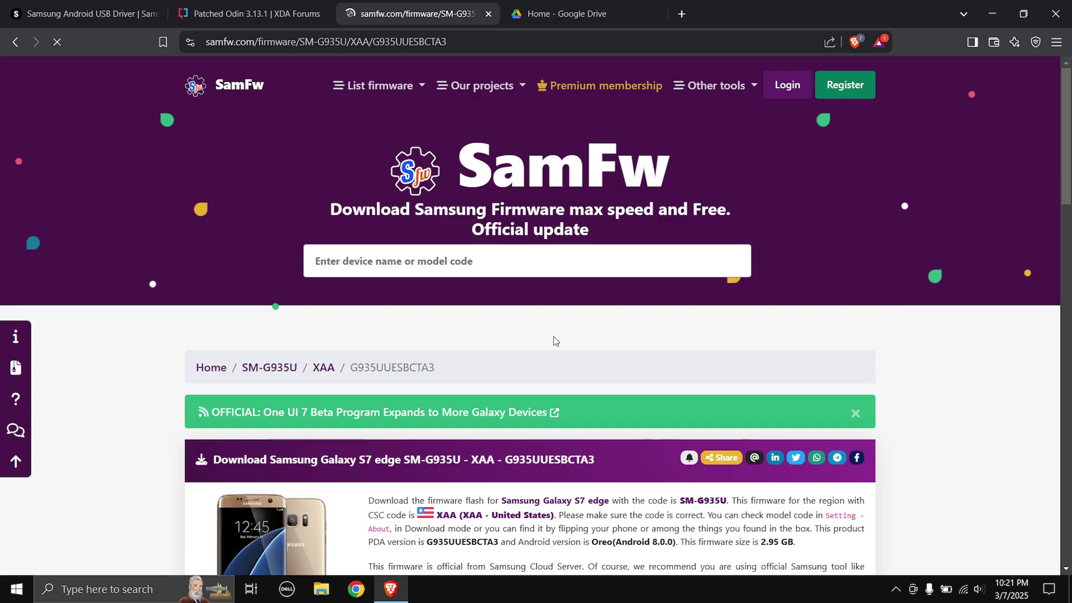
{"action": "scroll", "coordinate": [555, 340], "scroll_direction": "down", "scroll_amount": 10}
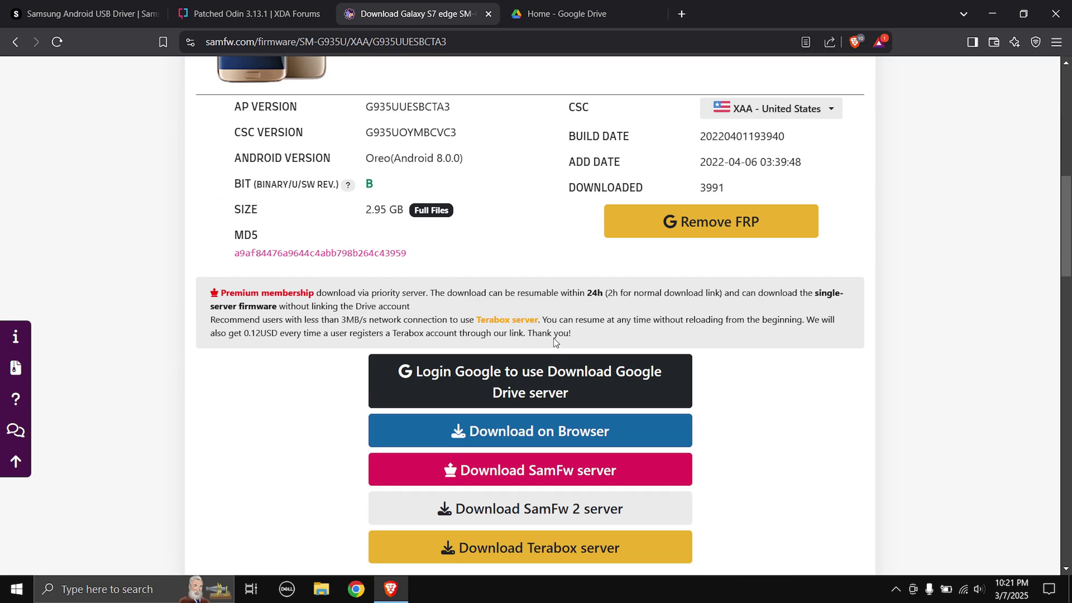
{"action": "scroll", "coordinate": [555, 341], "scroll_direction": "up", "scroll_amount": 1}
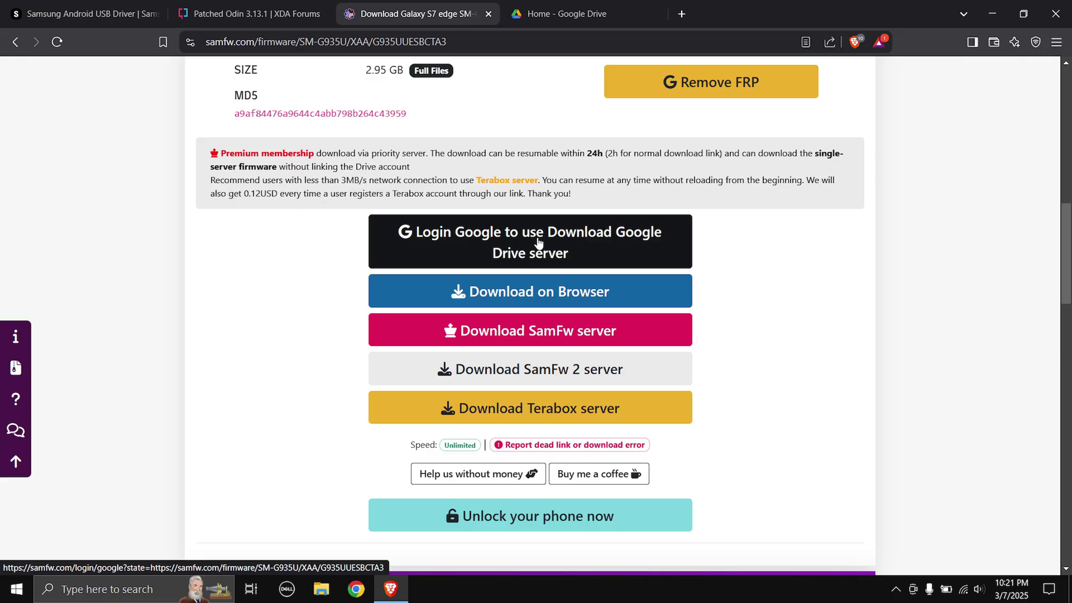
{"action": "left_click", "coordinate": [594, 22]}
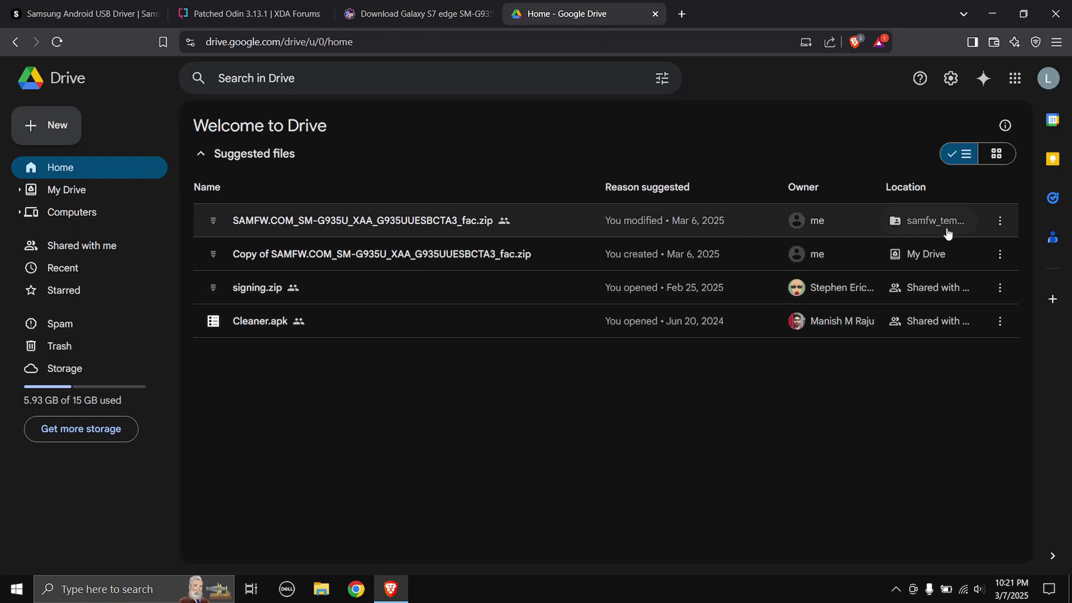
{"action": "left_click", "coordinate": [999, 220]}
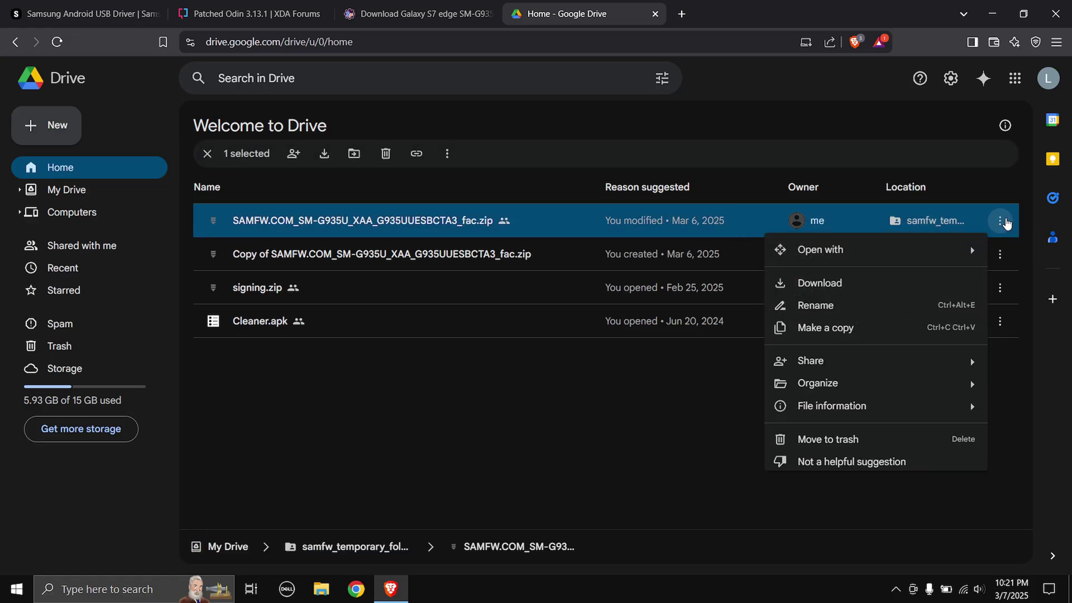
{"action": "left_click", "coordinate": [841, 327]}
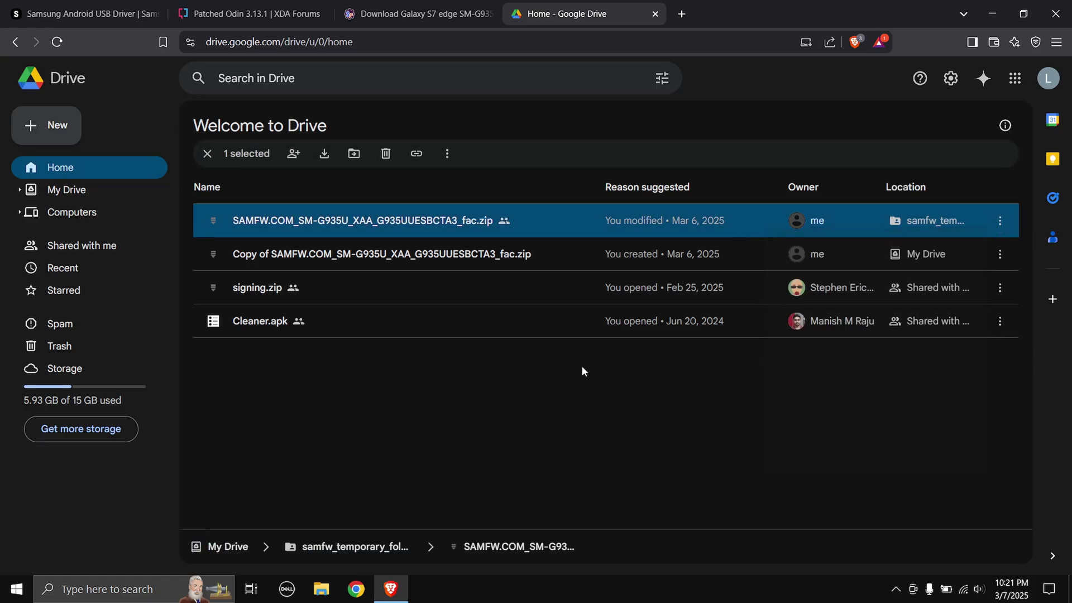
{"action": "left_click", "coordinate": [997, 255]}
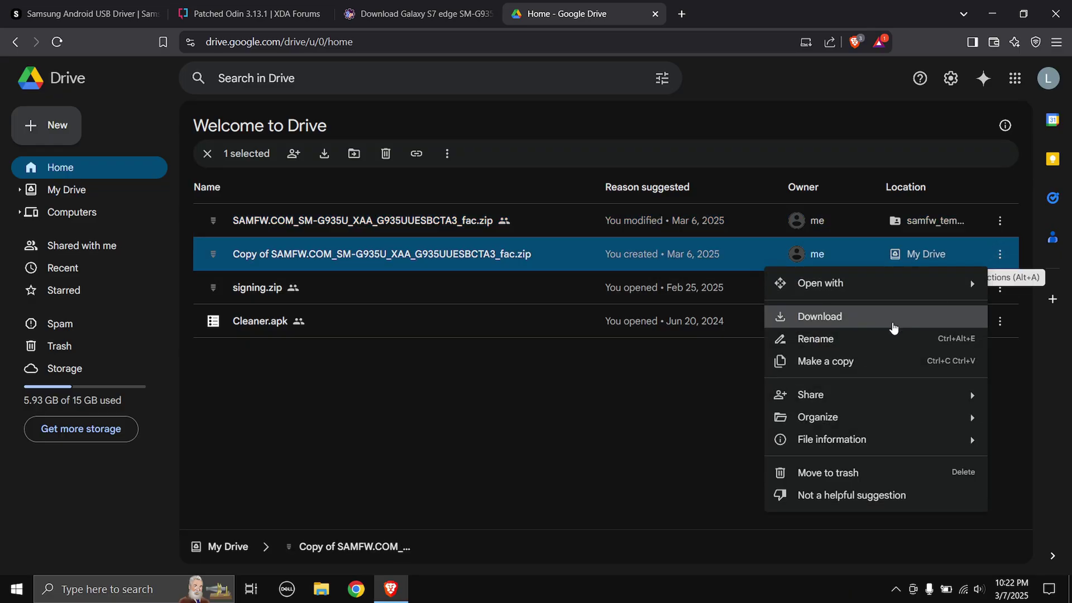
{"action": "left_click", "coordinate": [670, 423]}
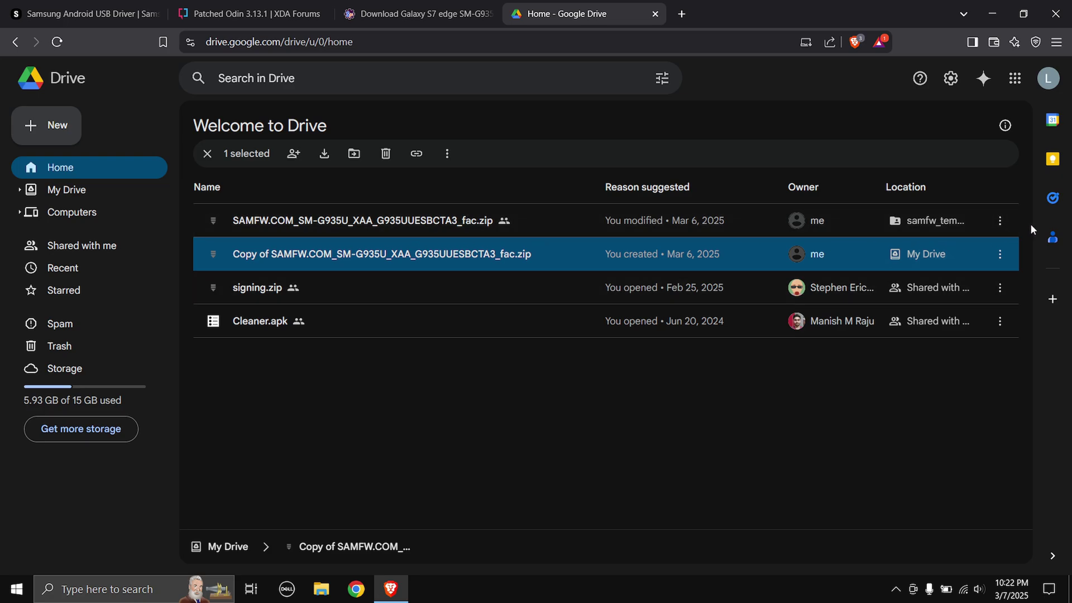
{"action": "left_click", "coordinate": [1000, 222]}
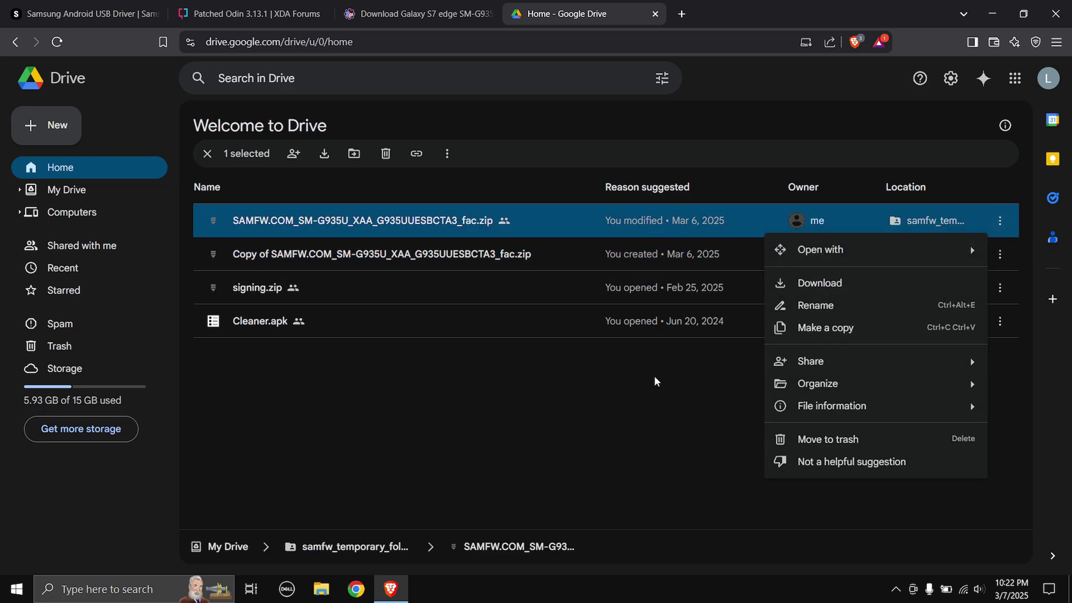
{"action": "left_click", "coordinate": [654, 375]}
{"action": "left_click", "coordinate": [999, 254]}
{"action": "left_click", "coordinate": [617, 377]}
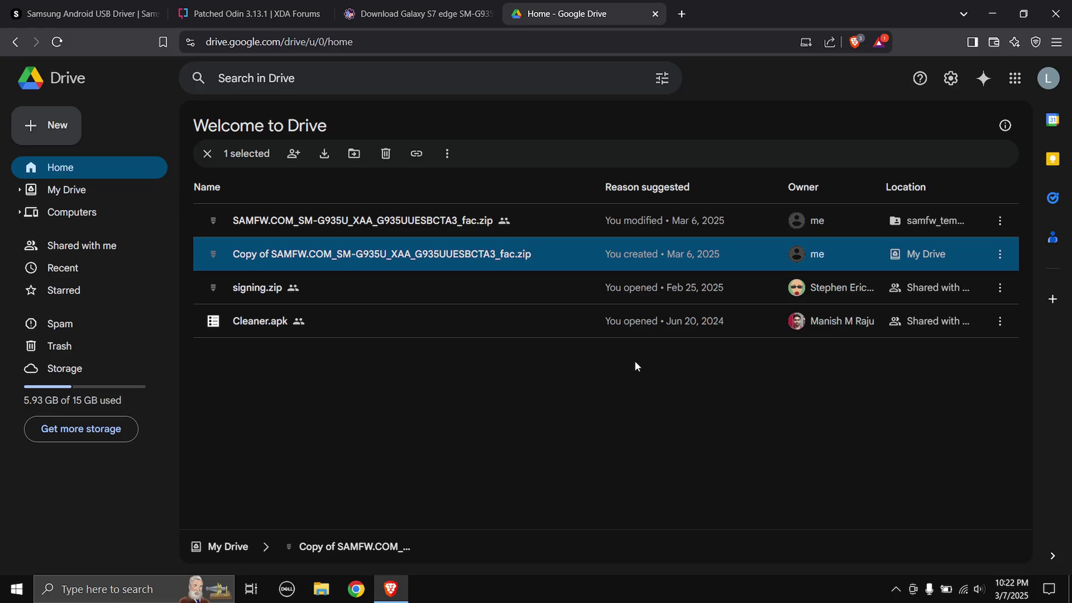
Close the Brave browser to reveal the desktop.
{"action": "left_click", "coordinate": [1069, 589]}
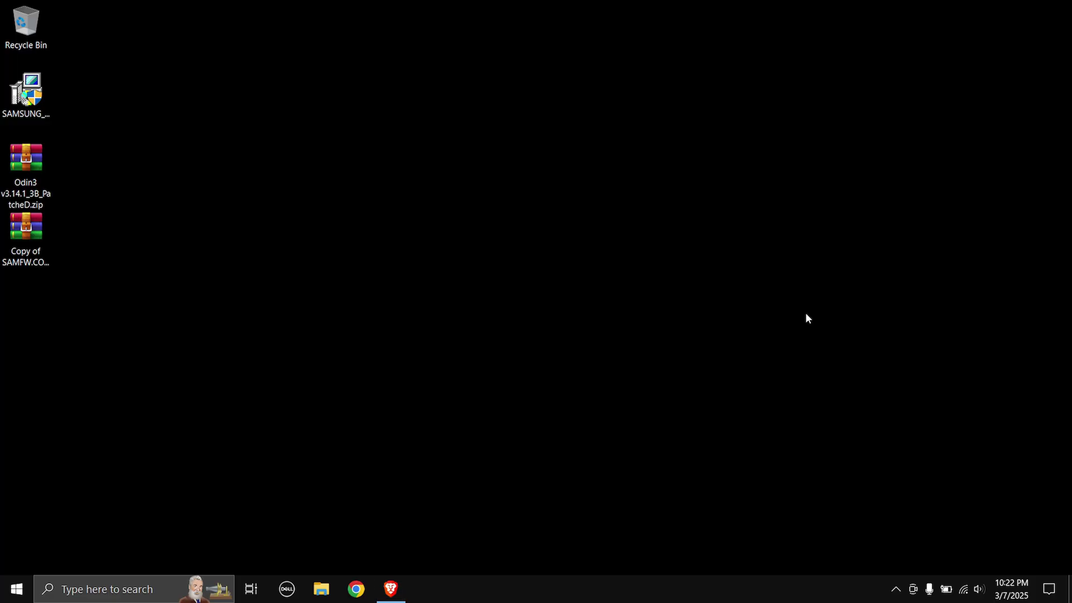
{"action": "left_click", "coordinate": [390, 589]}
{"action": "left_click", "coordinate": [1057, 8]}
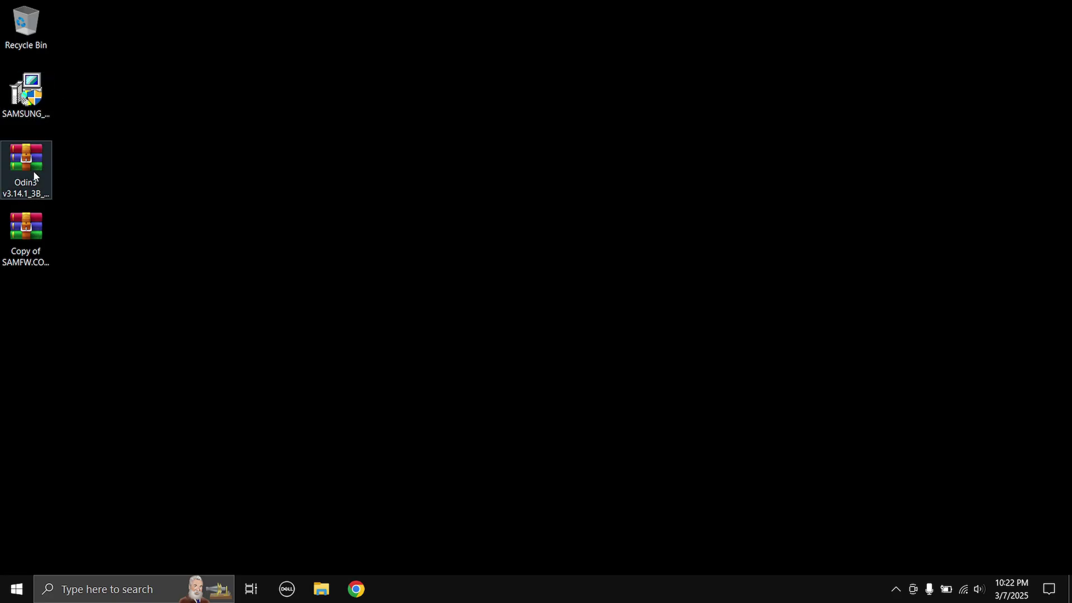
Extract the Odin3 v3.14.1_3B_PatcheD zip to its own folder and open it.
{"action": "left_click_drag", "start_coordinate": [36, 176], "coordinate": [95, 176]}
{"action": "right_click", "coordinate": [92, 175]}
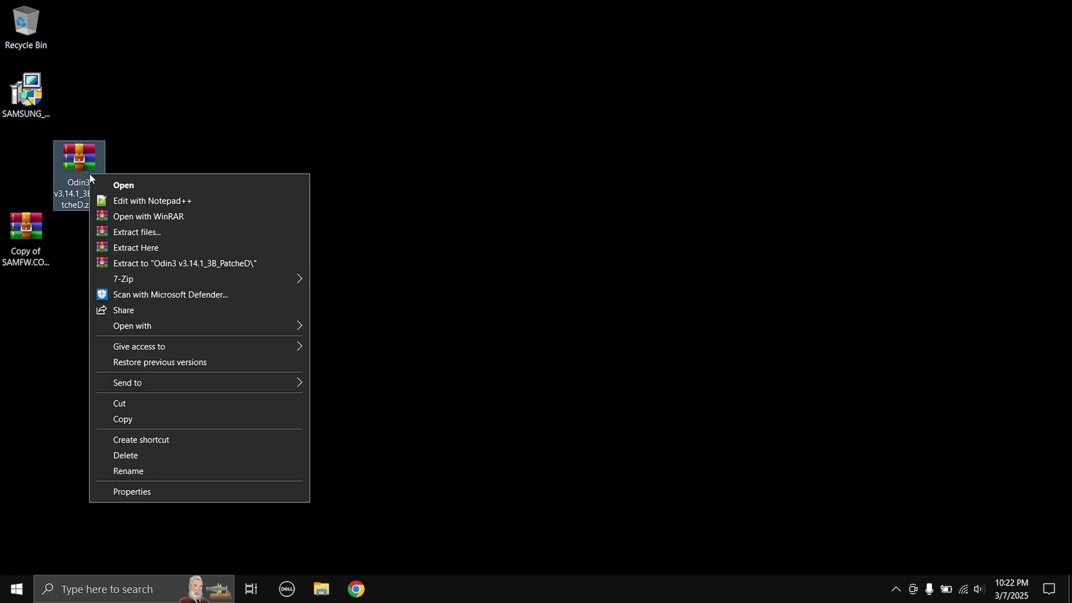
{"action": "left_click", "coordinate": [134, 263]}
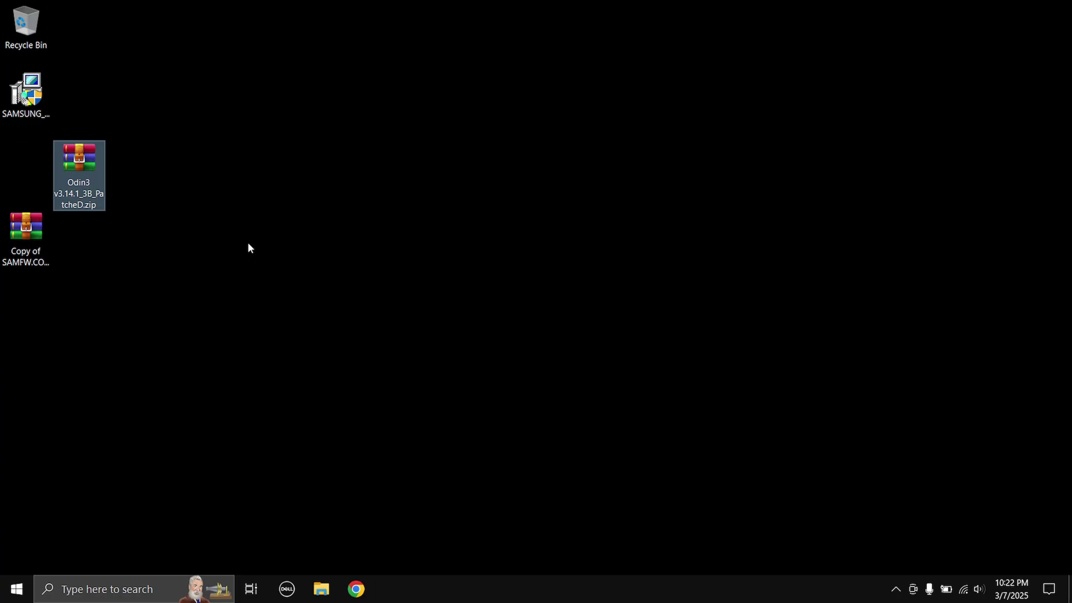
{"action": "double_click", "coordinate": [32, 184]}
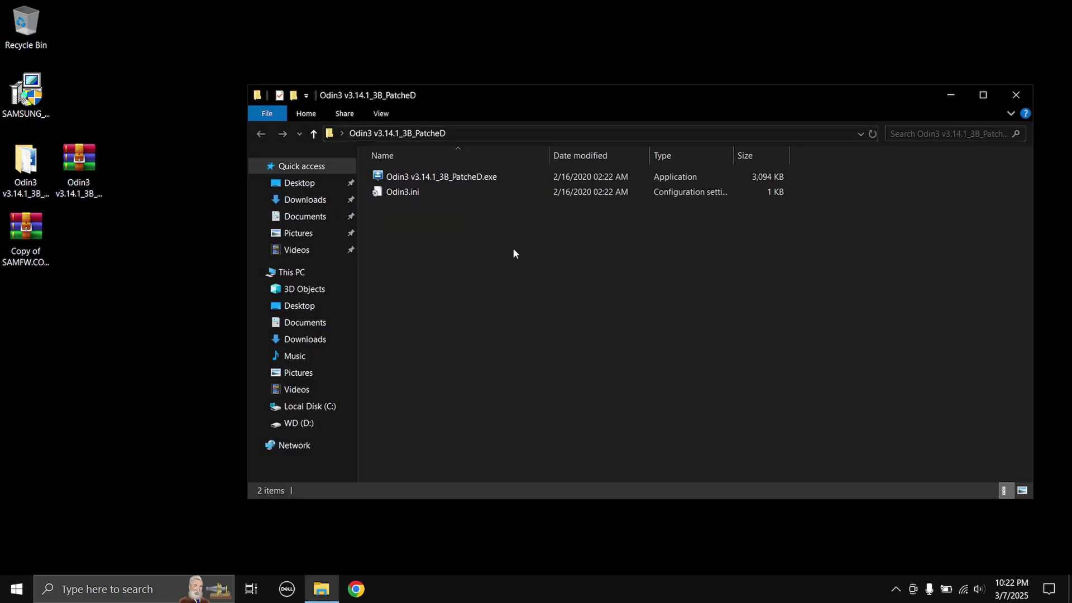
Close the Odin3 folder and extract the Copy of SAMFW.COM firmware zip to its own folder.
{"action": "left_click", "coordinate": [1021, 98]}
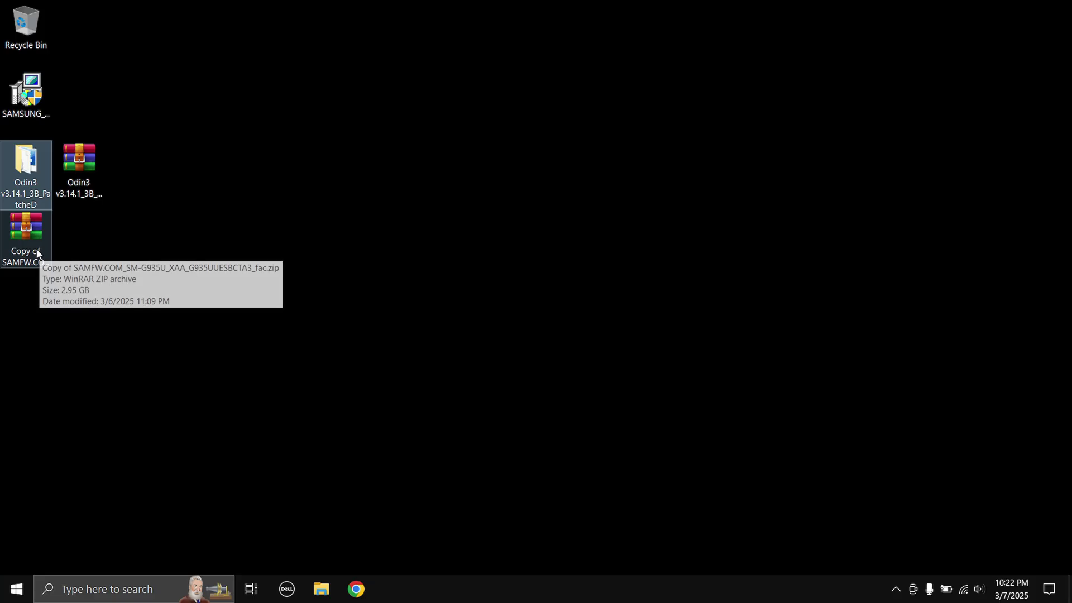
{"action": "left_click_drag", "start_coordinate": [37, 253], "coordinate": [37, 322]}
{"action": "right_click", "coordinate": [47, 310]}
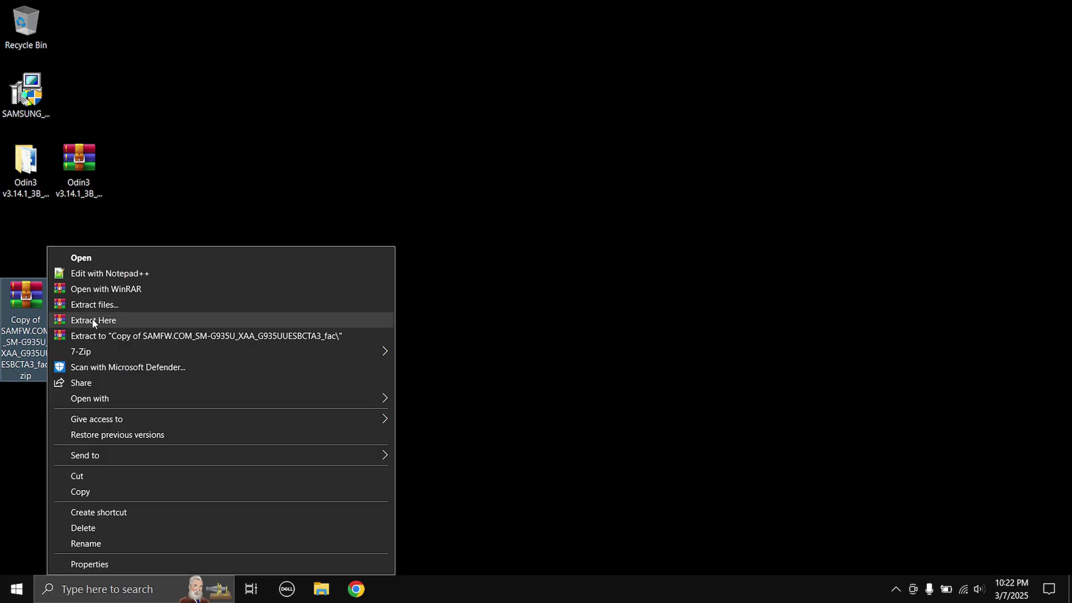
{"action": "left_click", "coordinate": [126, 335]}
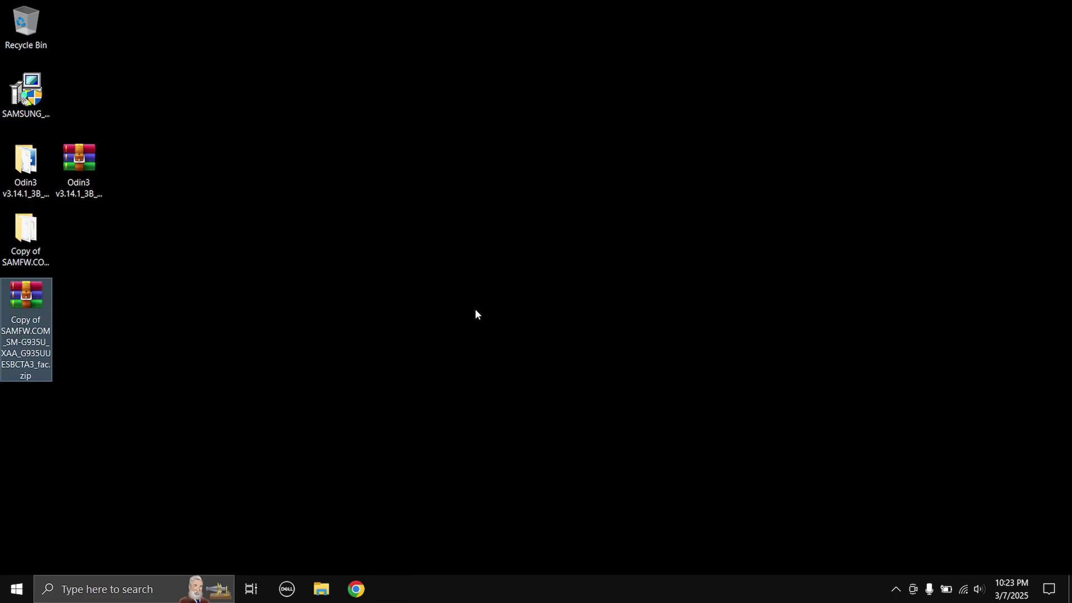
Refresh the desktop and select the extracted firmware folder.
{"action": "right_click", "coordinate": [312, 171]}
{"action": "left_click", "coordinate": [330, 213]}
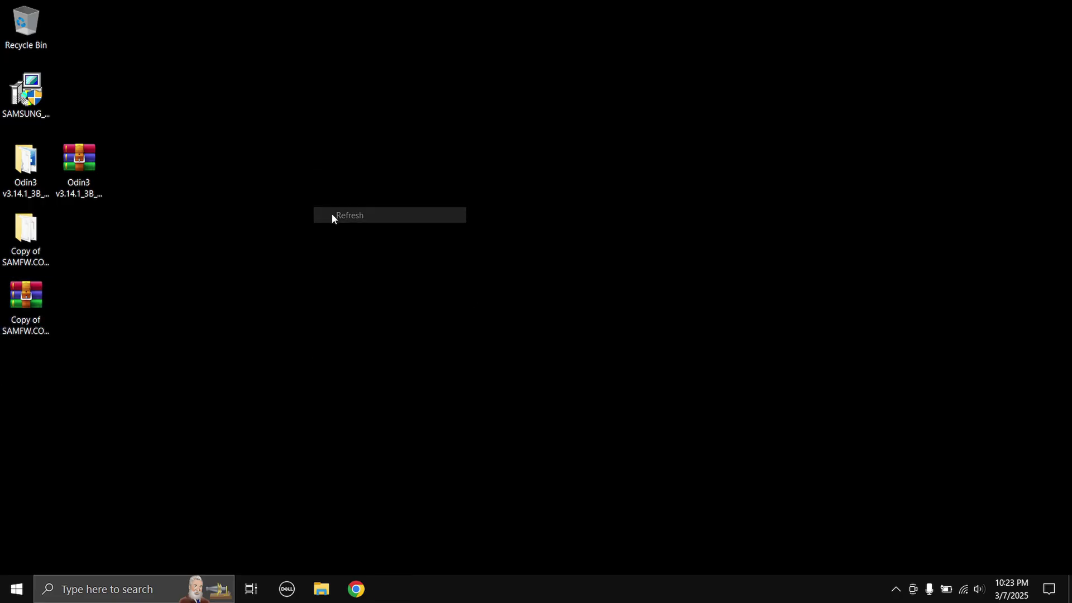
{"action": "left_click", "coordinate": [8, 250]}
Copy the CSC_OYM file from the extracted firmware folder onto the desktop.
{"action": "double_click", "coordinate": [7, 250]}
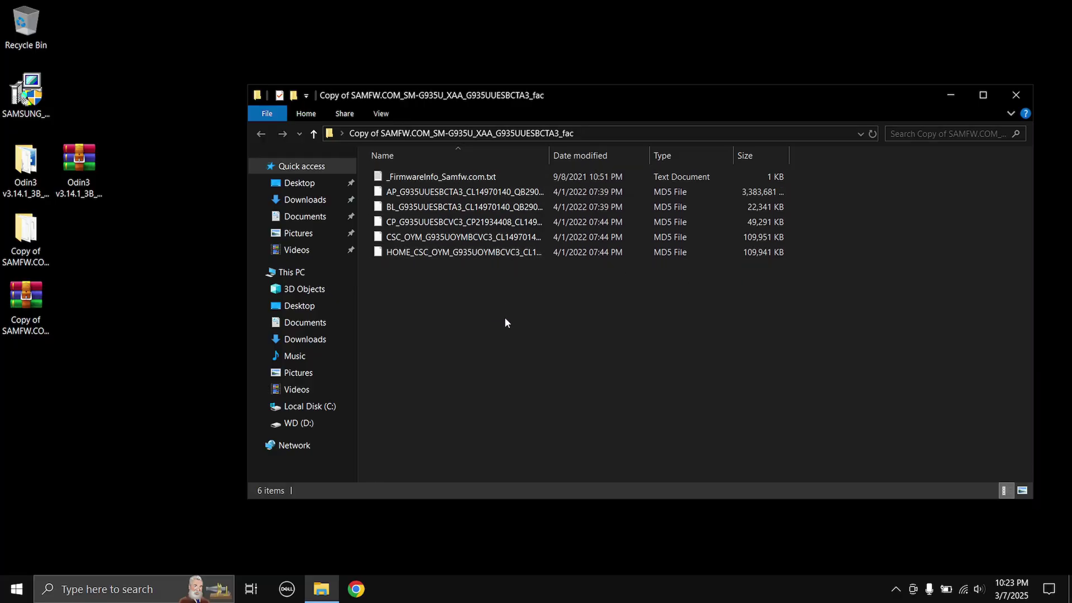
{"action": "left_click", "coordinate": [408, 238]}
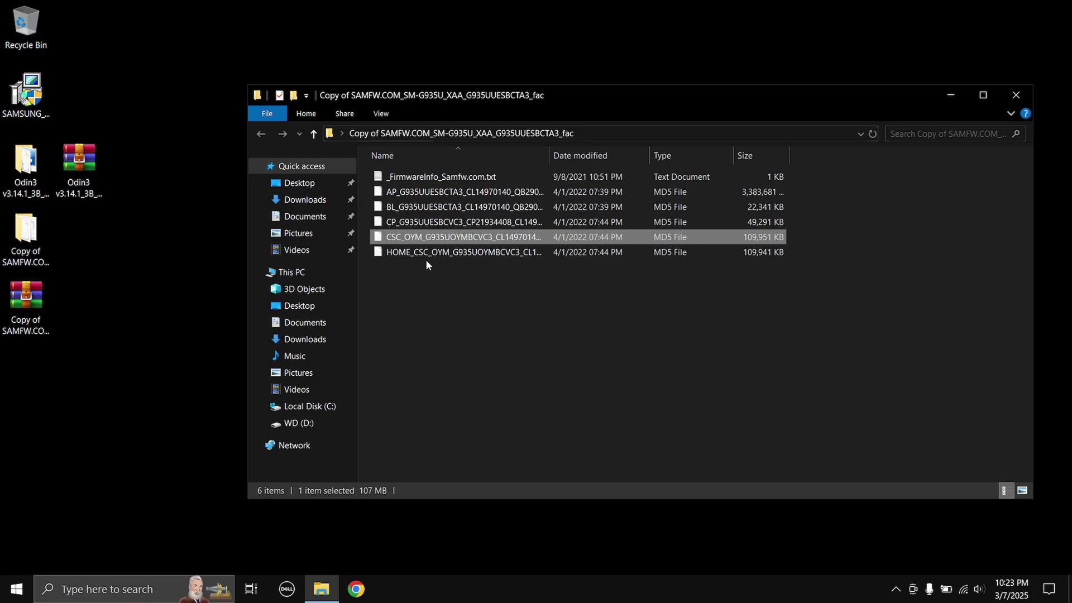
{"action": "left_click", "coordinate": [83, 422]}
{"action": "key", "text": "ctrl+v"}
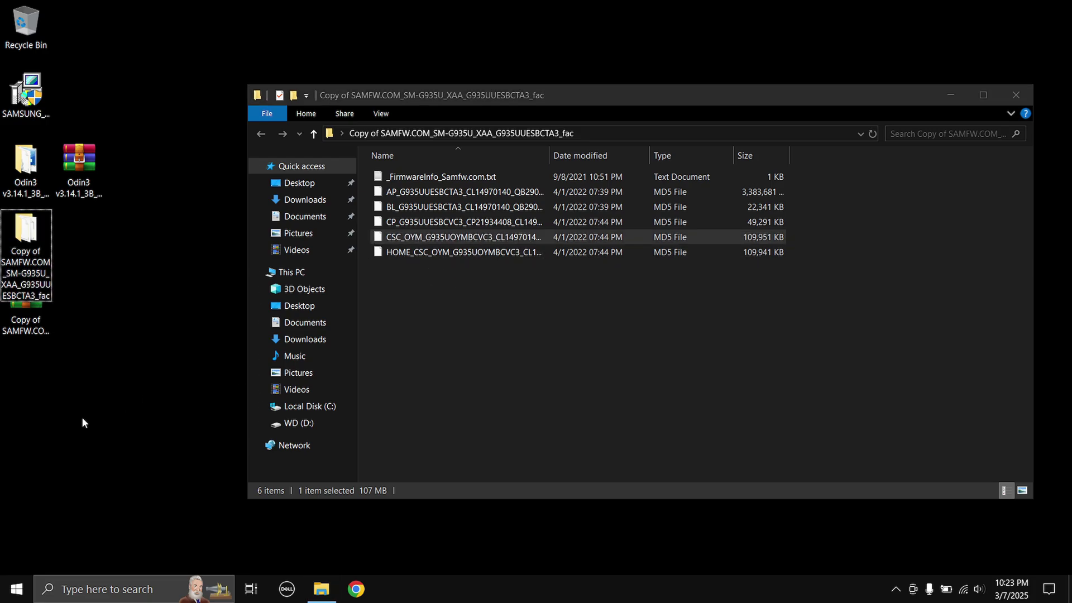
Rename the desktop CSC_OYM copy from .tar.md5 to .tar, accepting the extension change.
{"action": "left_click", "coordinate": [27, 441]}
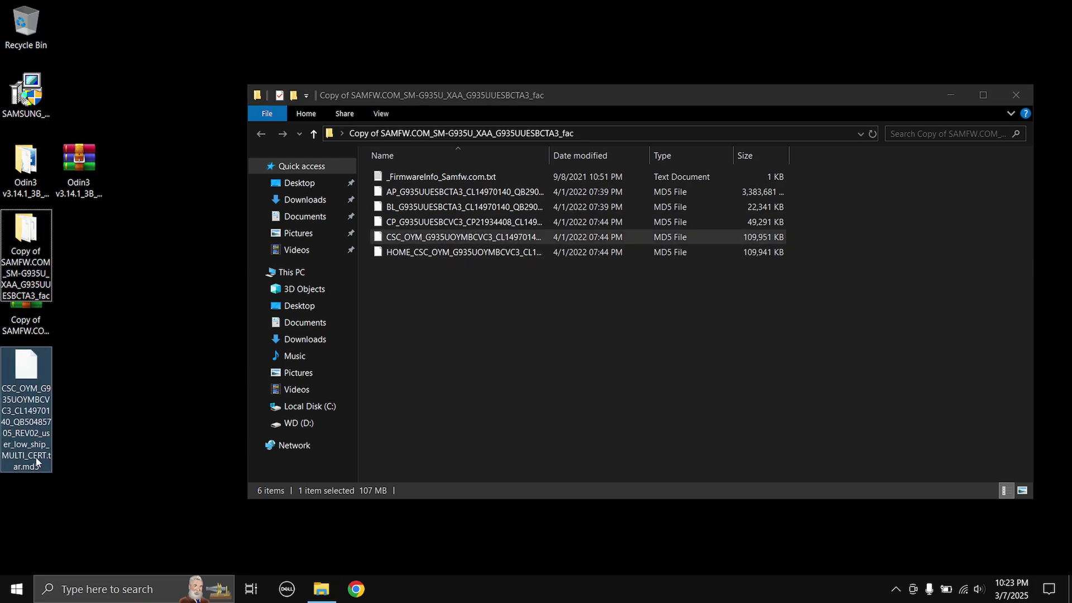
{"action": "key", "text": "End"}
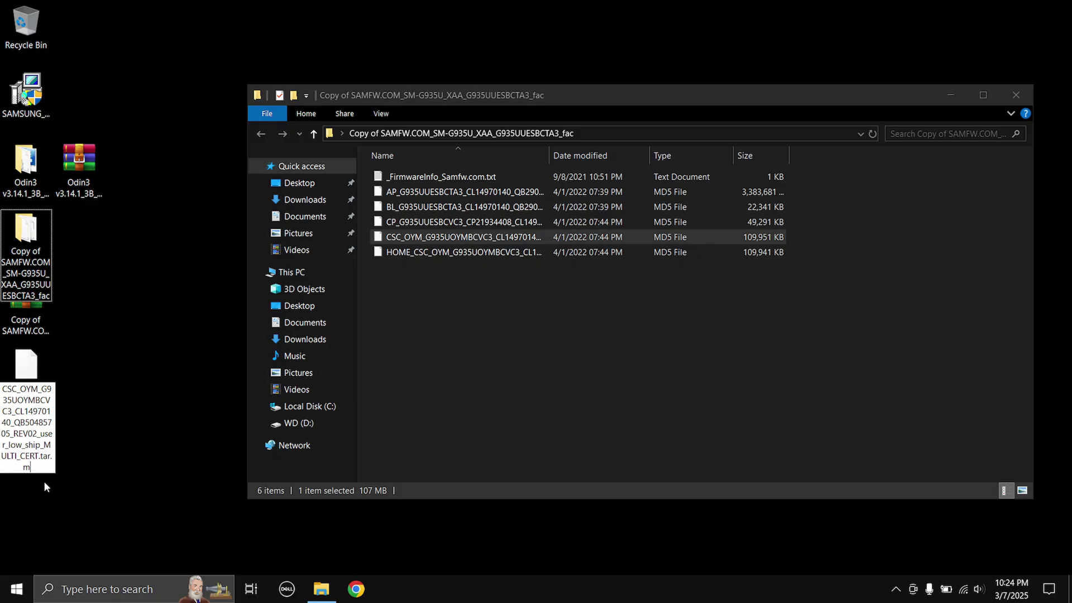
{"action": "key", "text": "BackSpace"}
{"action": "key", "text": "BackSpace"}
{"action": "key", "text": "Return"}
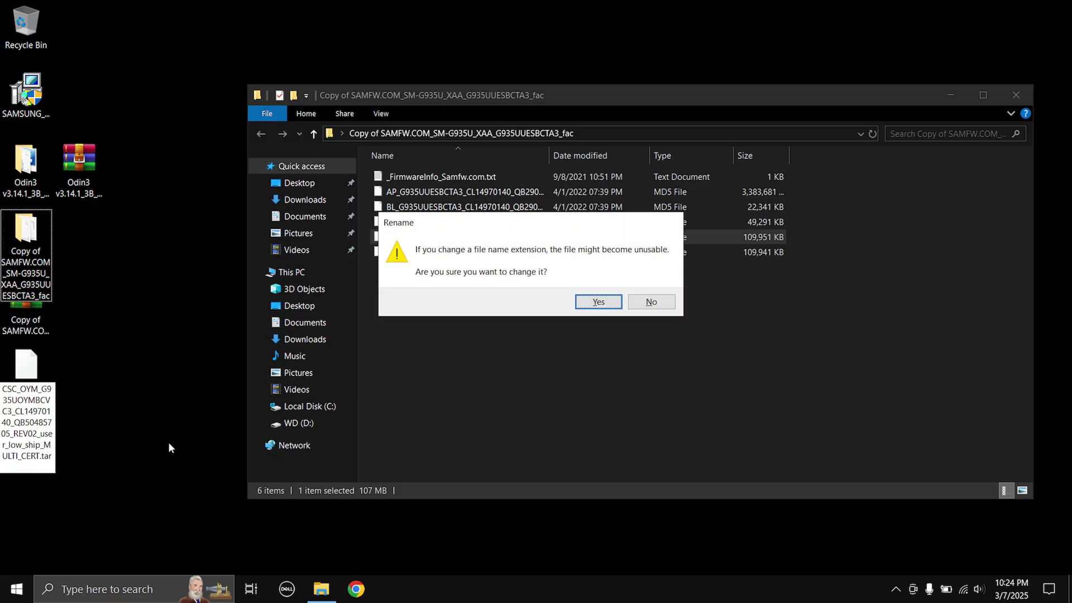
{"action": "left_click", "coordinate": [583, 300]}
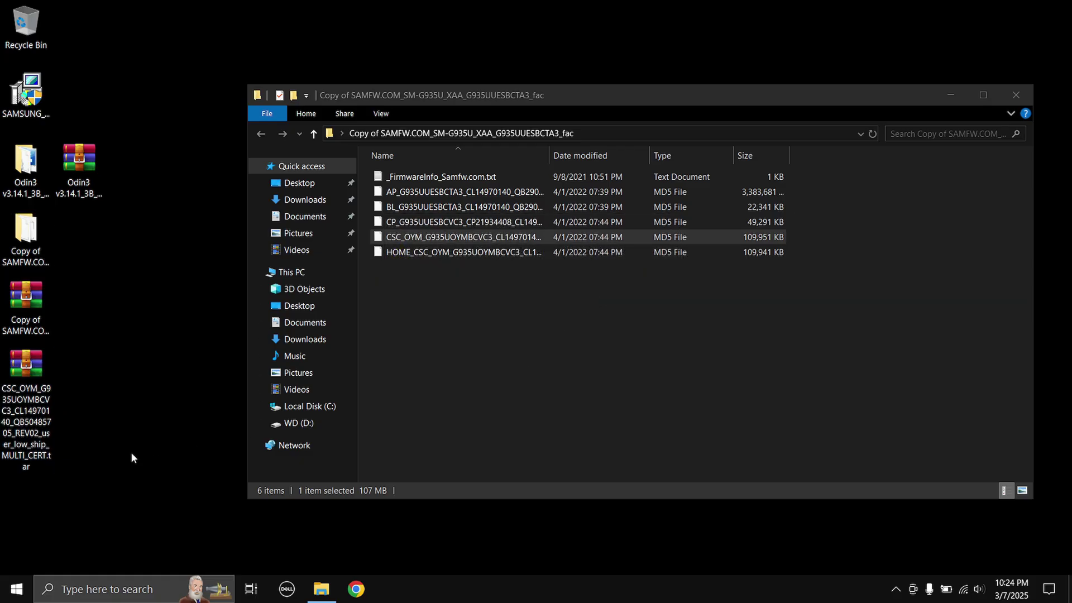
Pull HERO2QLTE_USA_OPEN.pit out of the CSC tar in WinRAR into the firmware folder, then close WinRAR.
{"action": "double_click", "coordinate": [32, 401]}
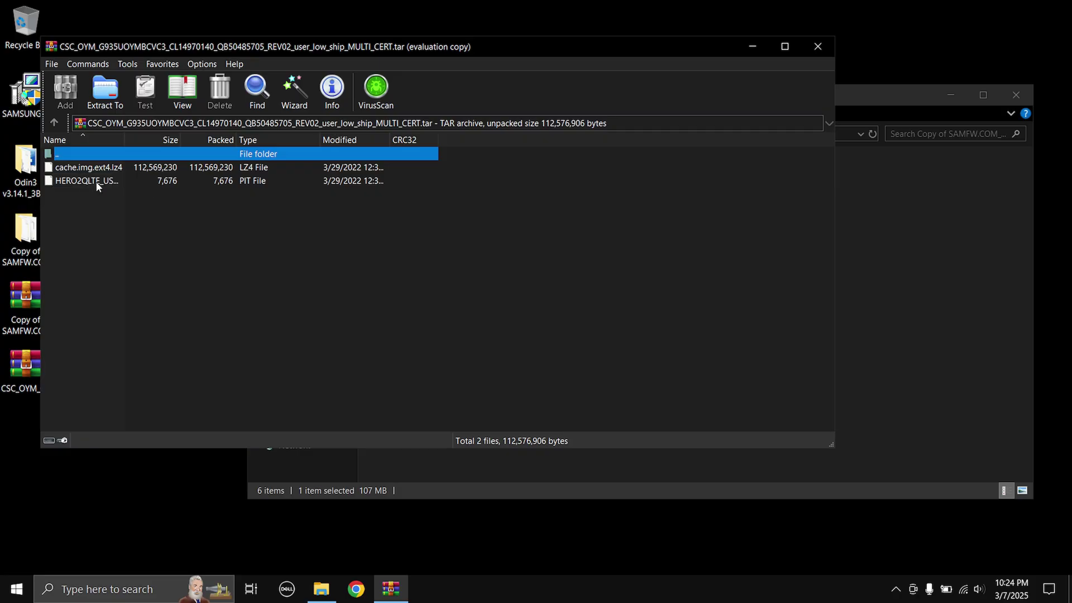
{"action": "left_click_drag", "start_coordinate": [79, 186], "coordinate": [912, 397]}
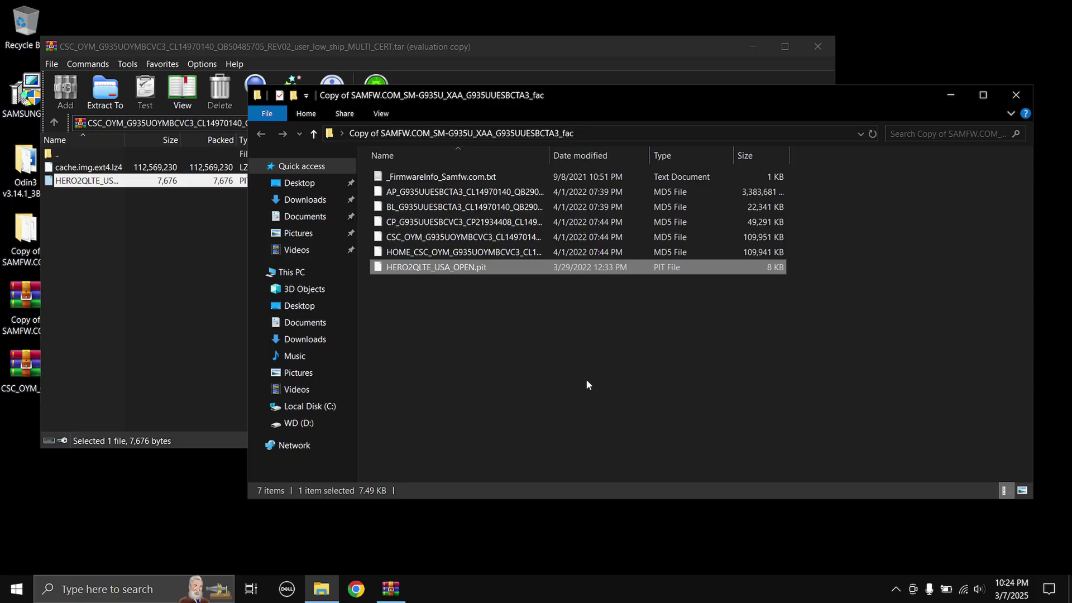
{"action": "right_click", "coordinate": [585, 380]}
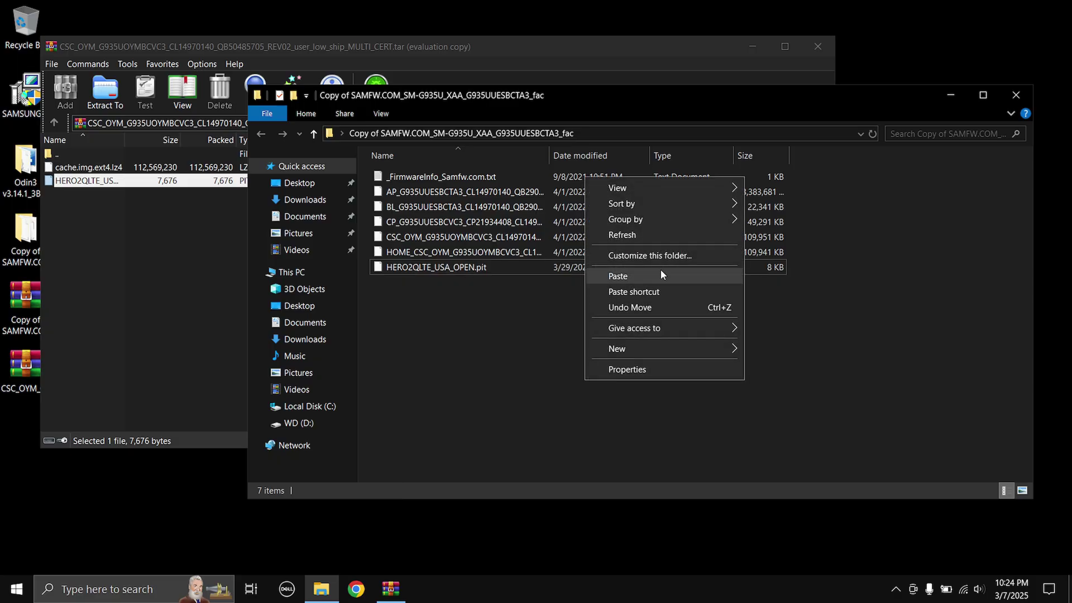
{"action": "left_click", "coordinate": [655, 236]}
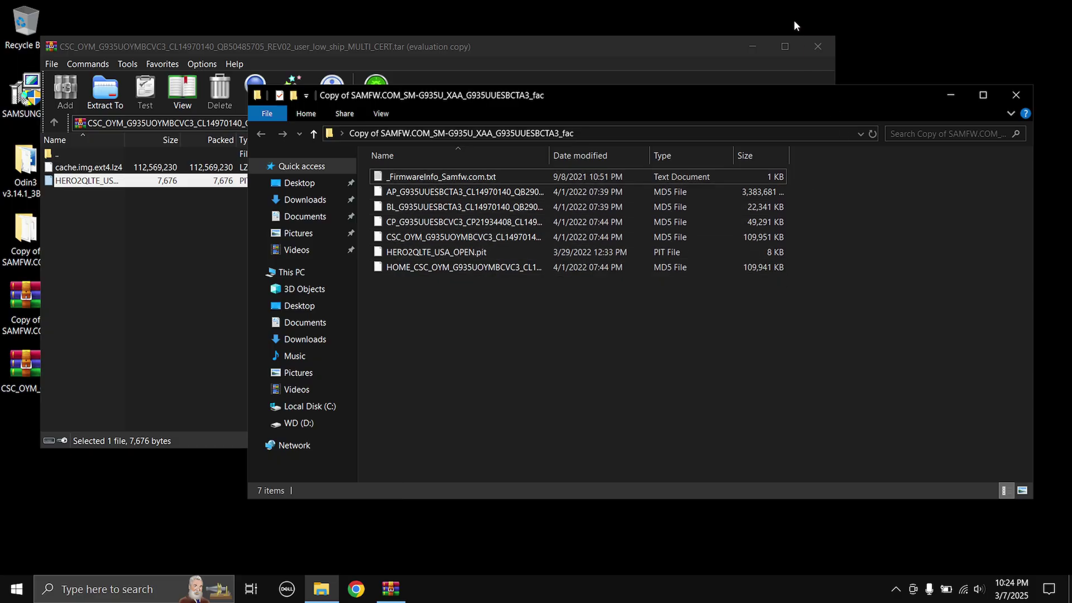
{"action": "left_click", "coordinate": [817, 47]}
Close the firmware folder, launch Odin3 v3.14.1_3B_PatcheD.exe and dismiss its warning.
{"action": "left_click", "coordinate": [1028, 96]}
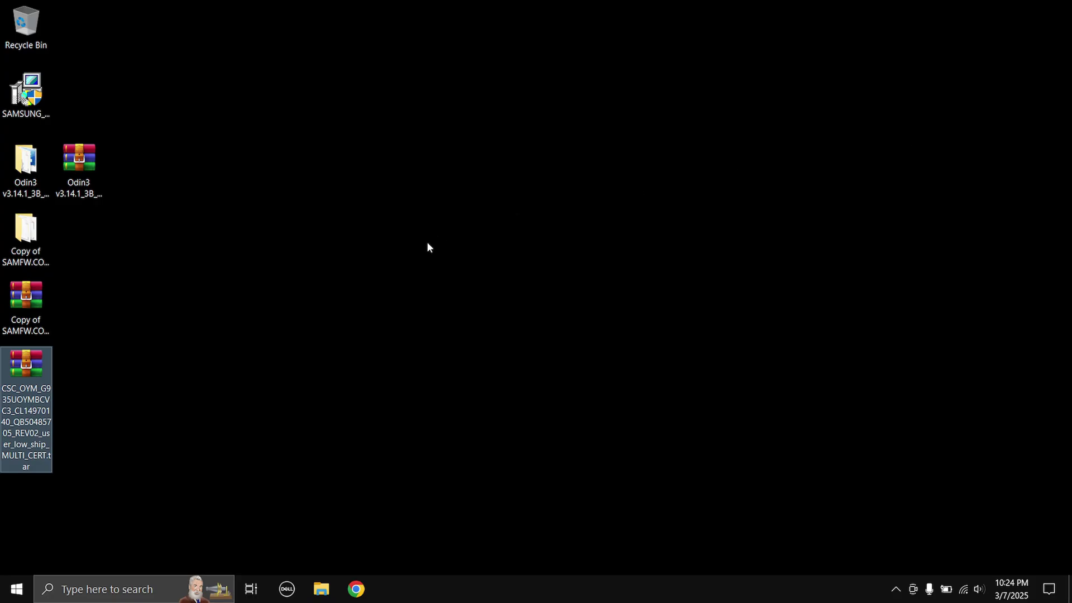
{"action": "left_click", "coordinate": [385, 237]}
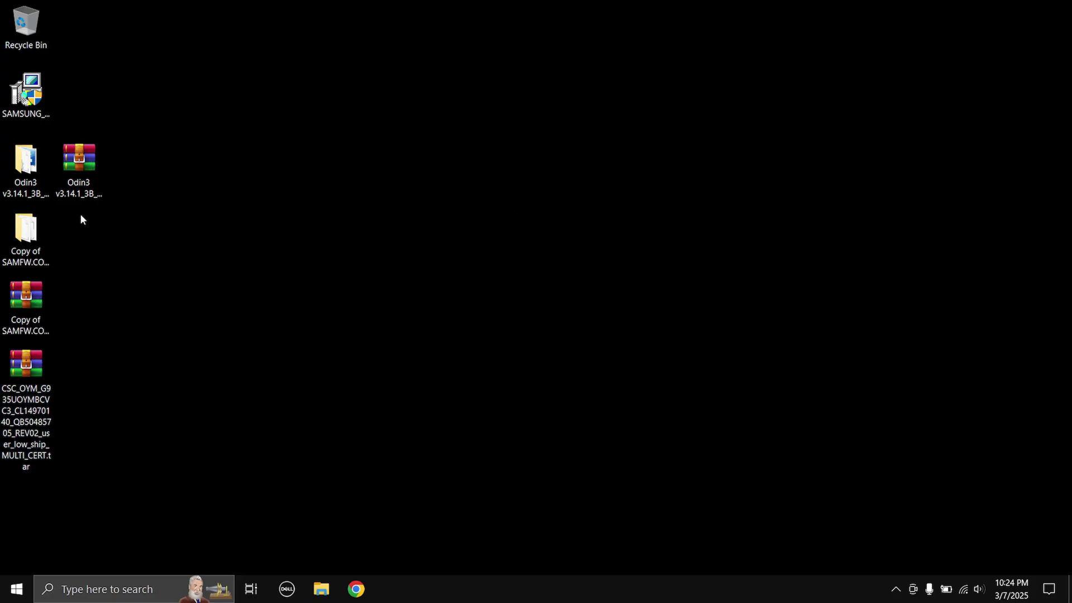
{"action": "double_click", "coordinate": [32, 180]}
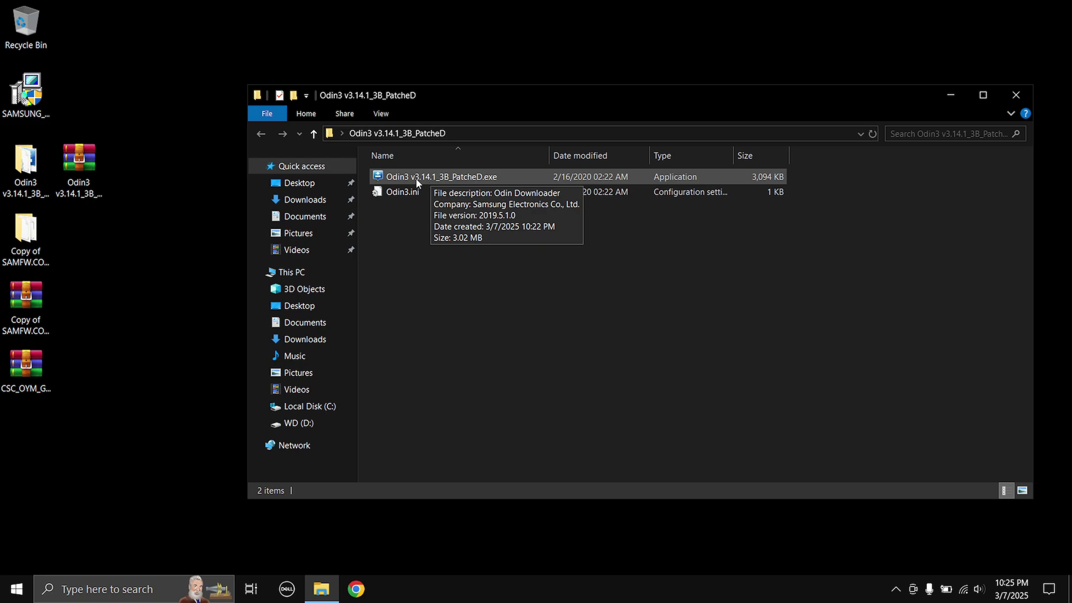
{"action": "left_click", "coordinate": [425, 177]}
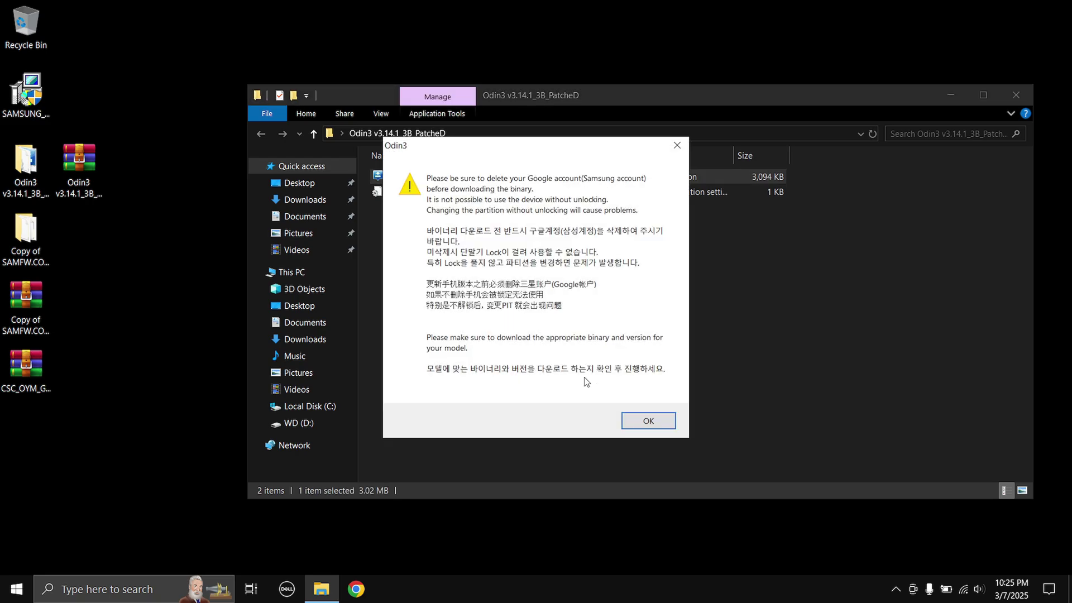
{"action": "left_click", "coordinate": [646, 420]}
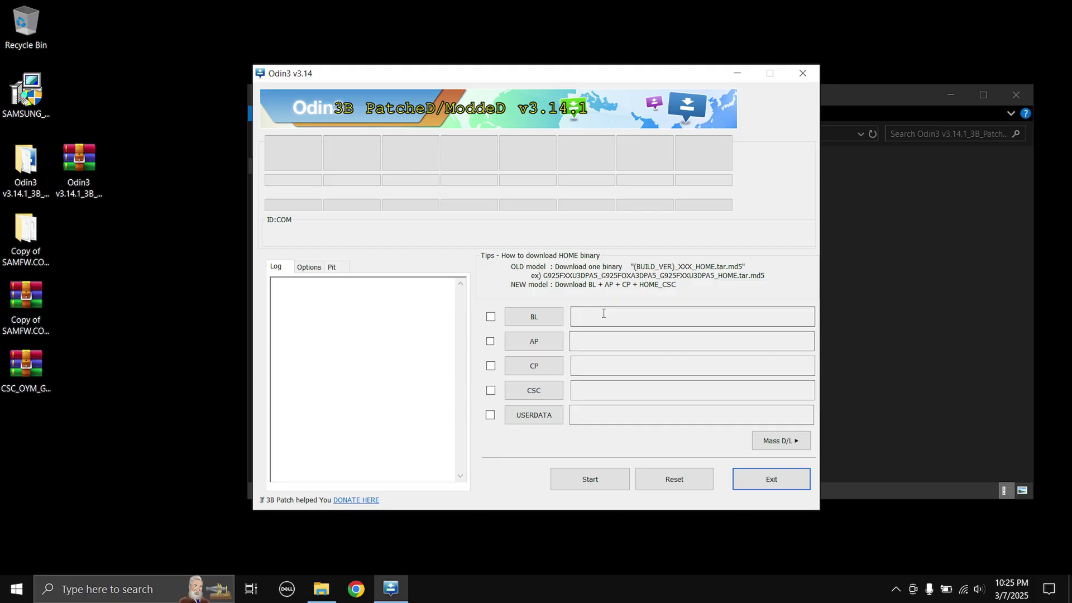
Load the BL, CP, CSC_OYM and AP files from the Copy of SAMFW folder into Odin's slots.
{"action": "left_click", "coordinate": [537, 316]}
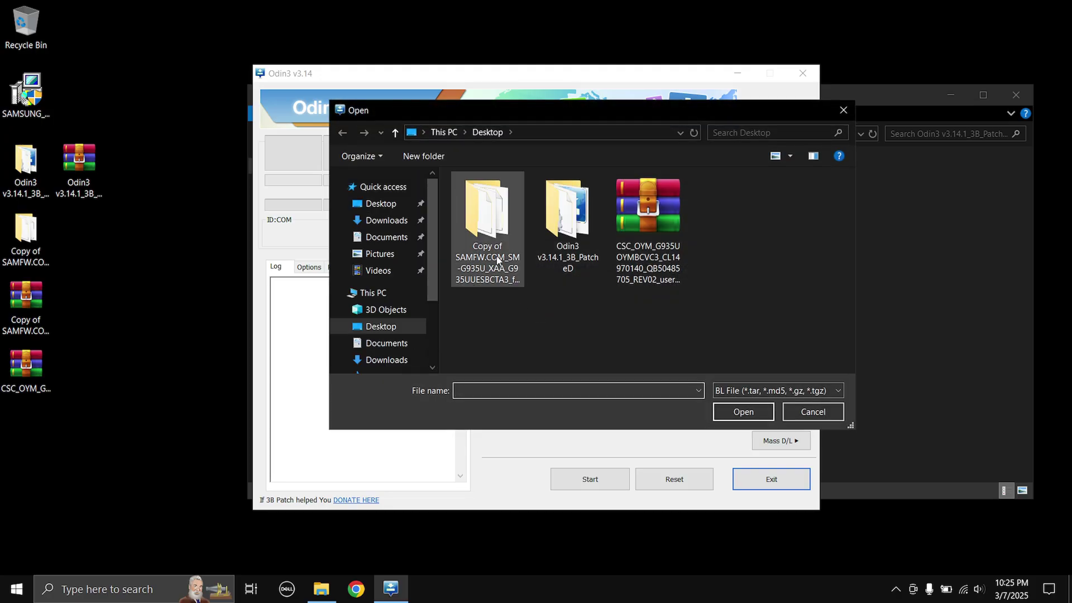
{"action": "double_click", "coordinate": [492, 247]}
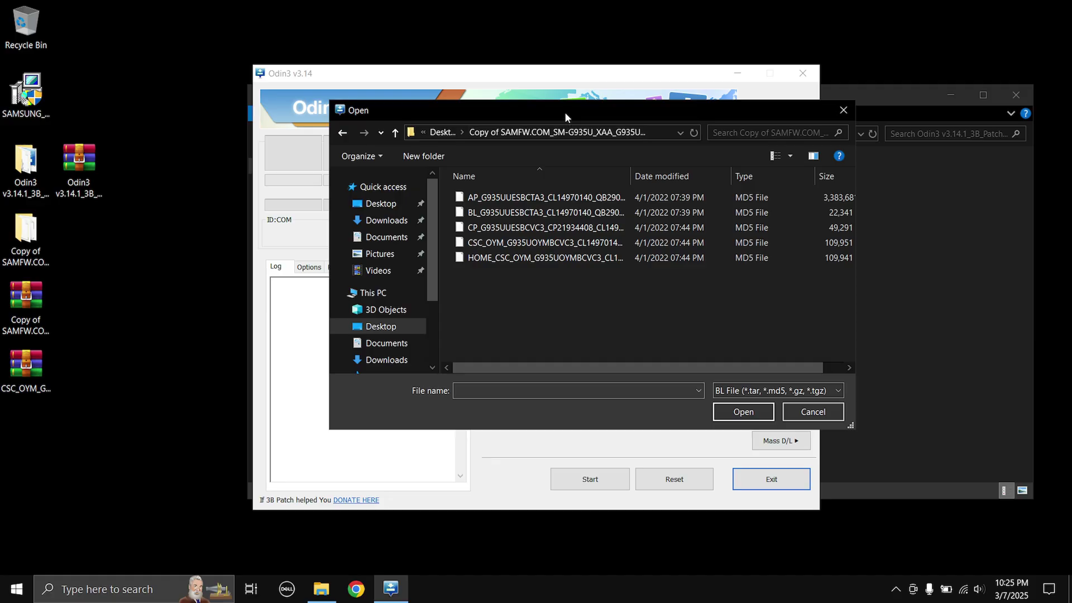
{"action": "left_click_drag", "start_coordinate": [564, 112], "coordinate": [492, 117]}
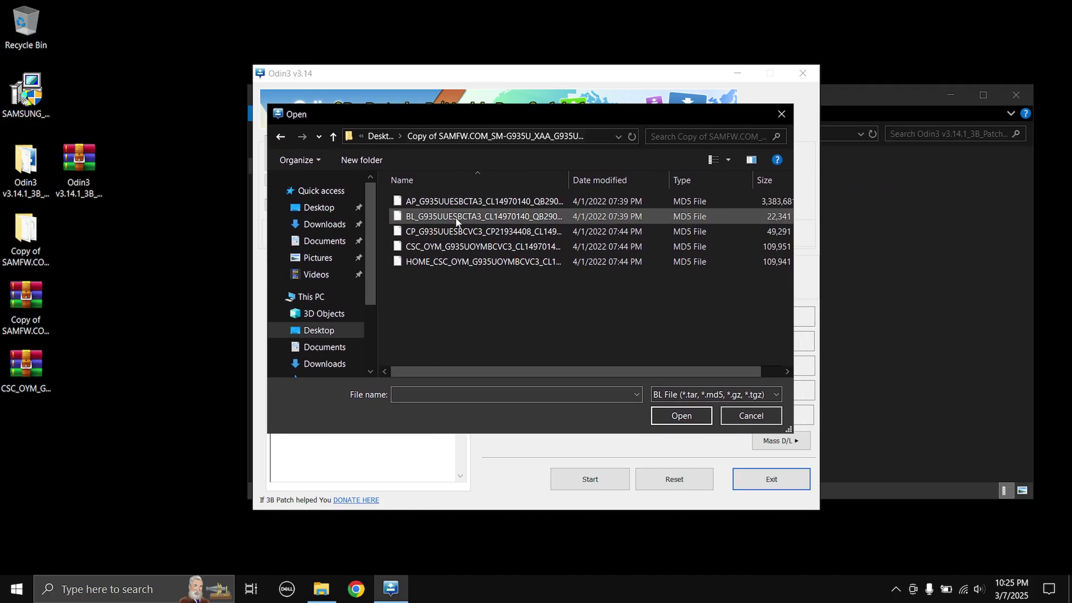
{"action": "double_click", "coordinate": [409, 217]}
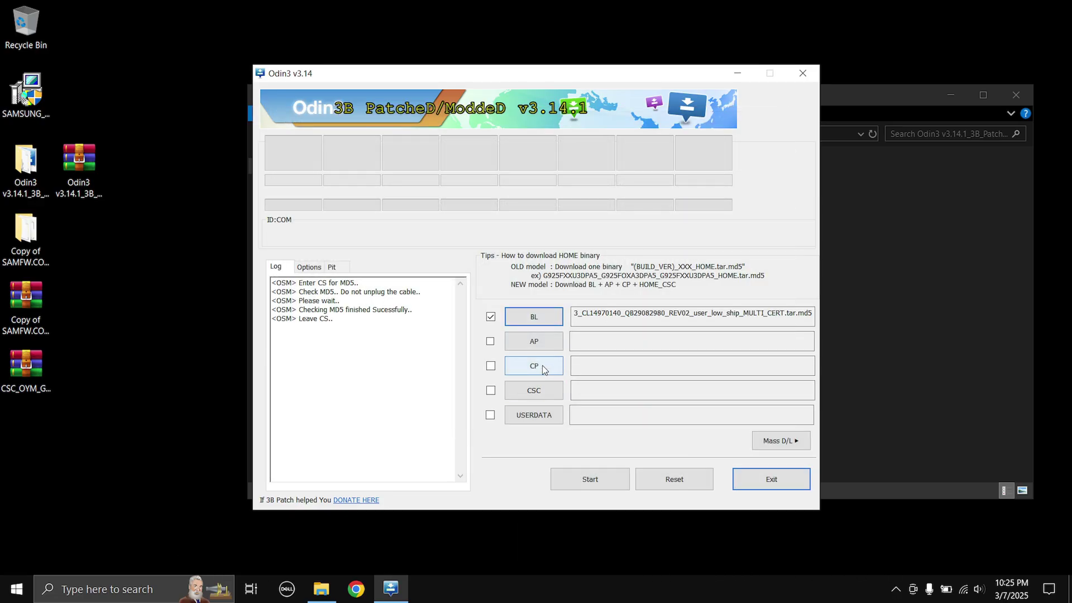
{"action": "left_click", "coordinate": [541, 365]}
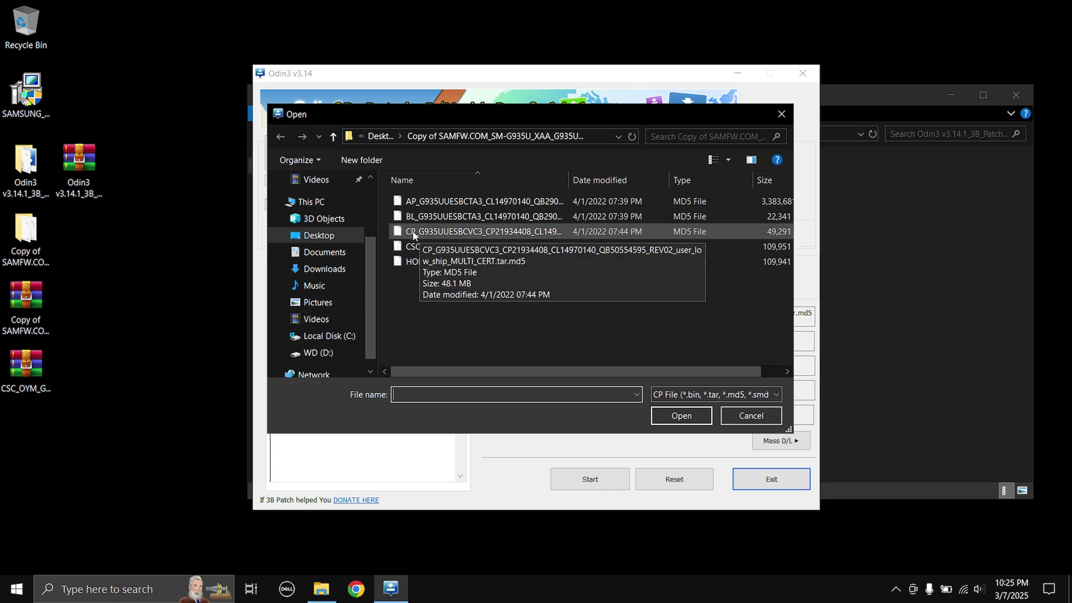
{"action": "double_click", "coordinate": [418, 232]}
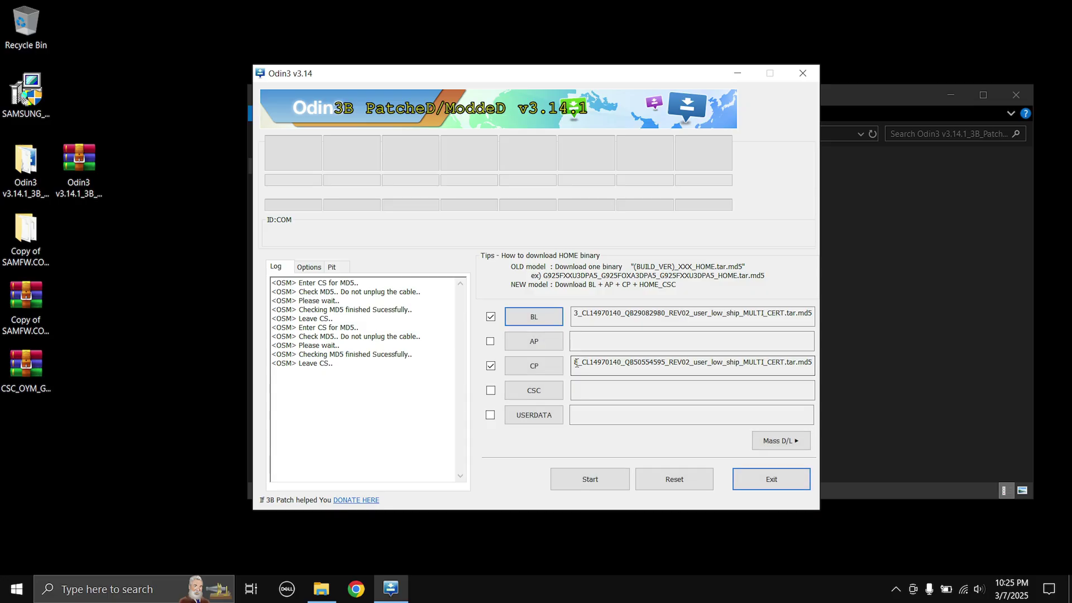
{"action": "left_click", "coordinate": [533, 390]}
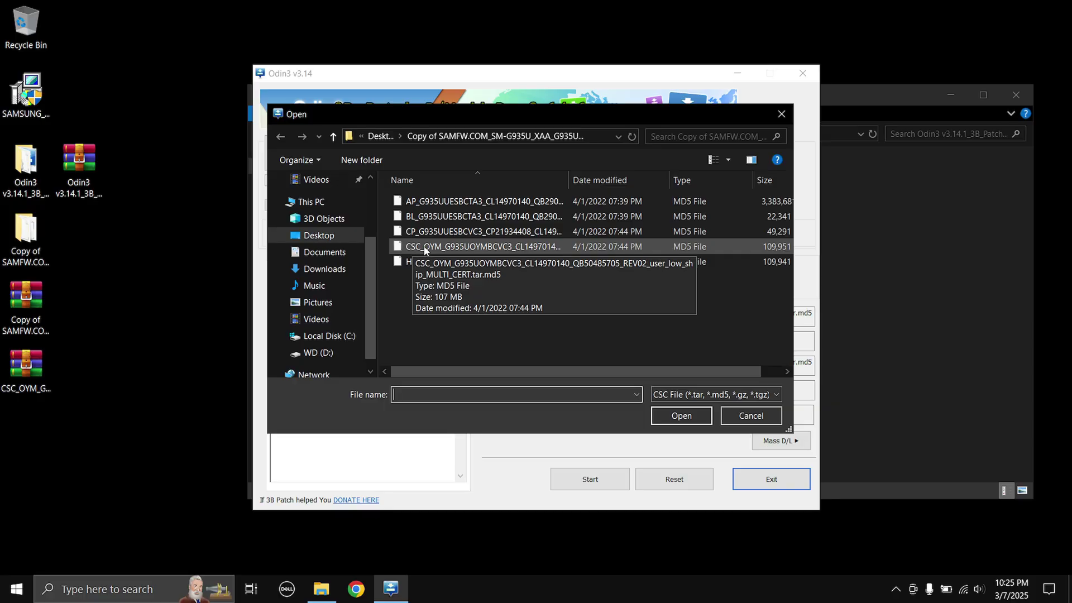
{"action": "double_click", "coordinate": [424, 246]}
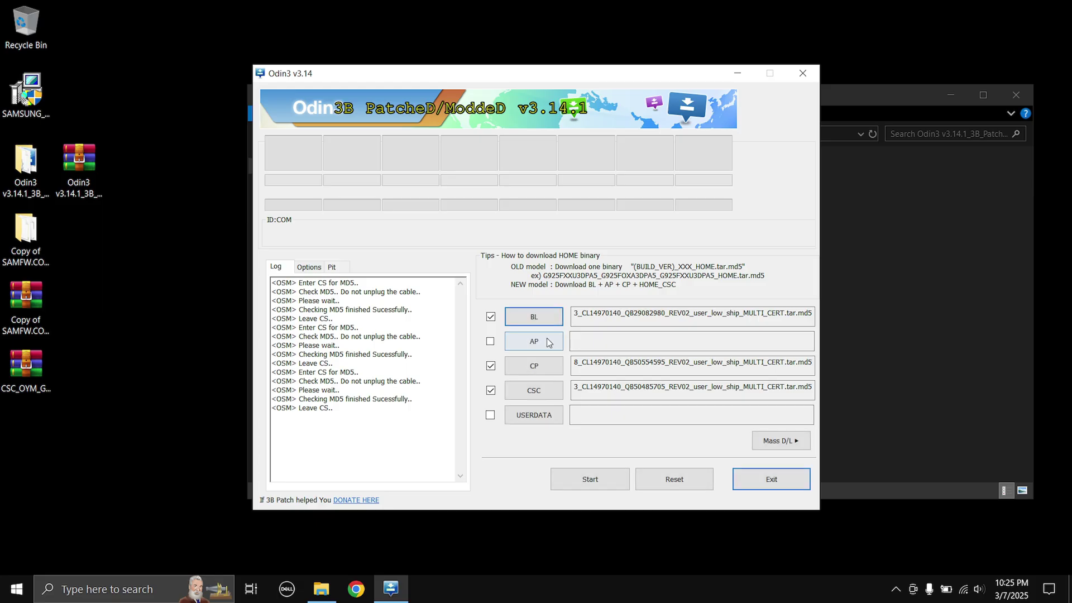
{"action": "left_click", "coordinate": [547, 342]}
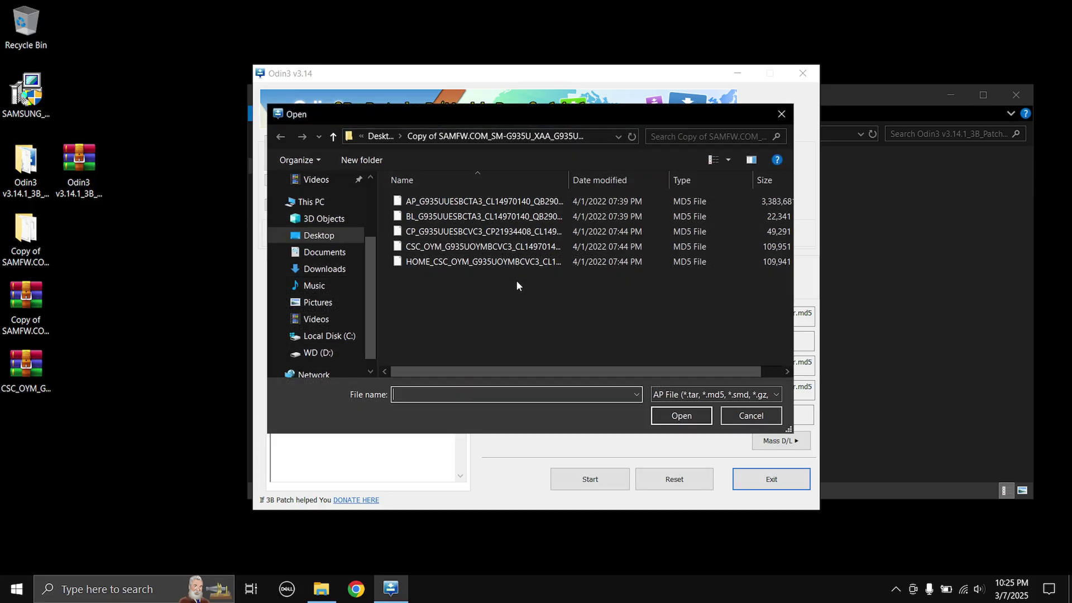
{"action": "double_click", "coordinate": [447, 200]}
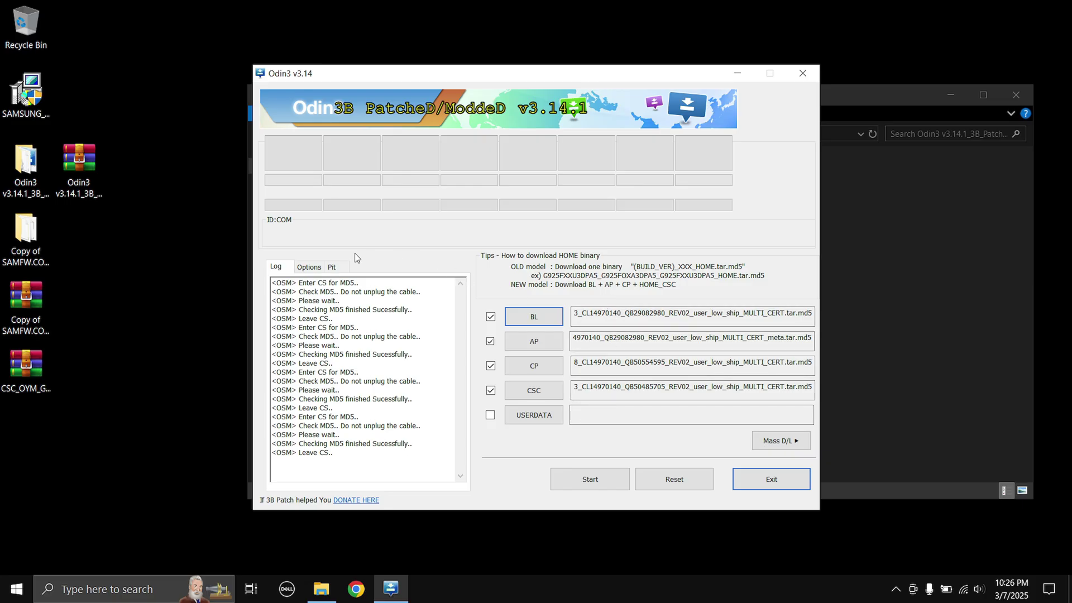
Load HERO2QLTE_USA_OPEN.pit on Odin's Pit tab after accepting the engineers-only warning.
{"action": "left_click", "coordinate": [335, 266]}
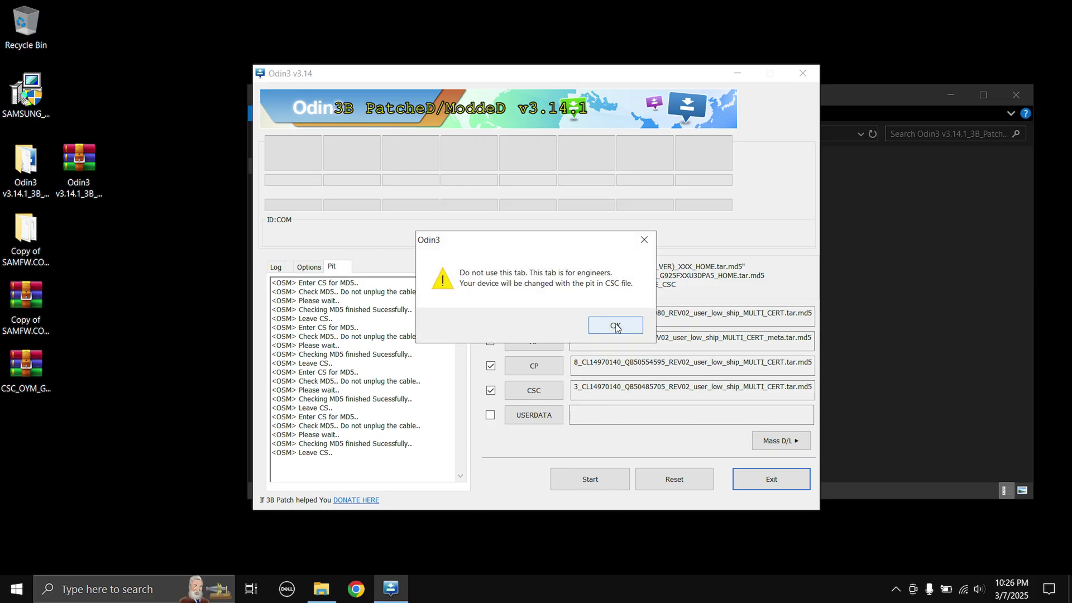
{"action": "left_click", "coordinate": [614, 324]}
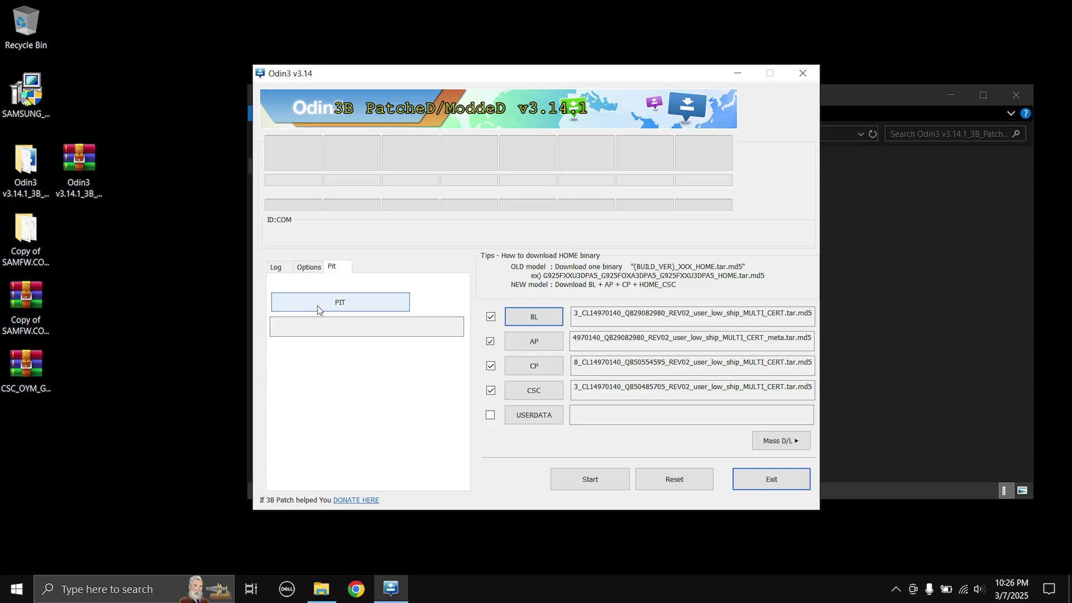
{"action": "left_click", "coordinate": [346, 307]}
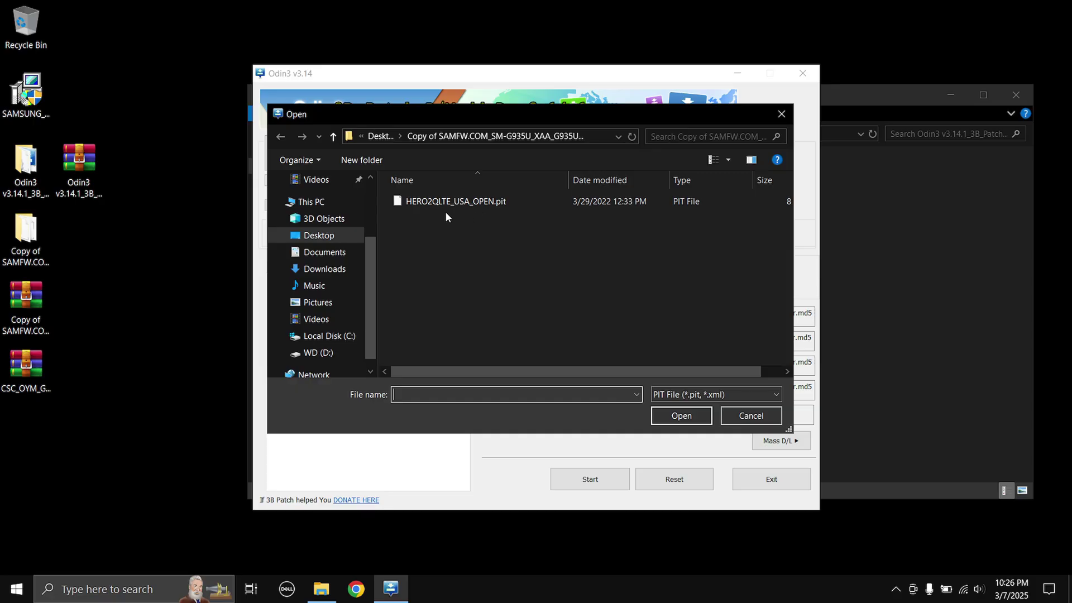
{"action": "double_click", "coordinate": [459, 202]}
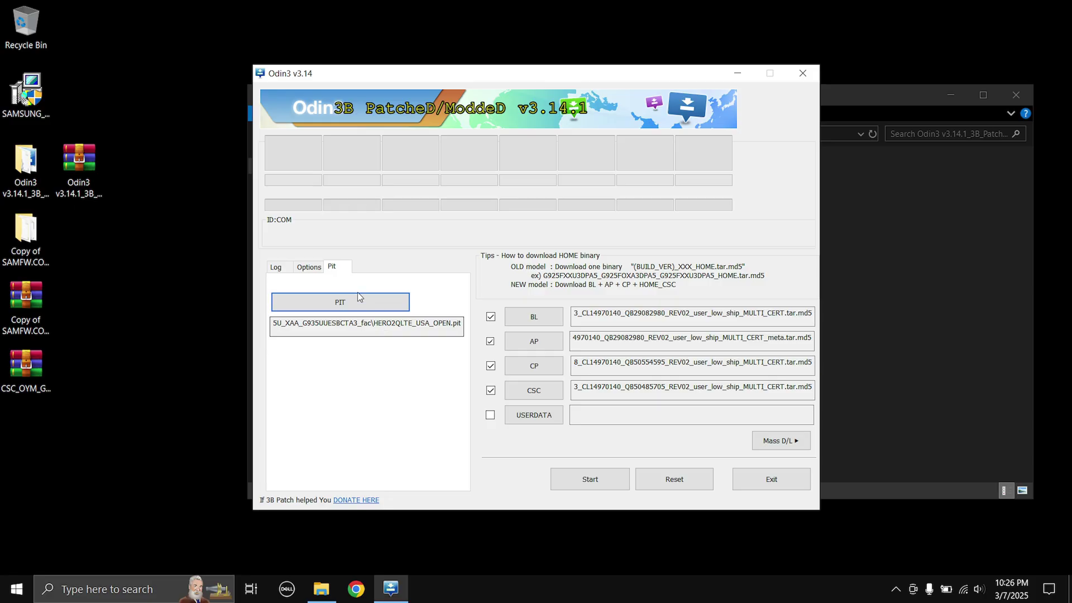
Enable Nand Erase under Options and return to the Log view.
{"action": "left_click", "coordinate": [303, 270]}
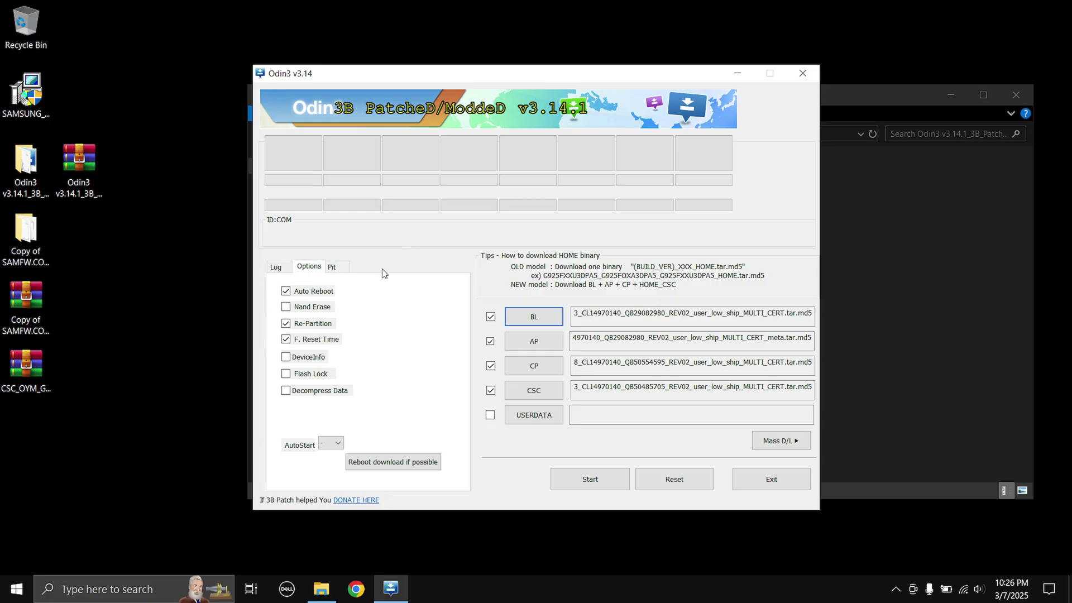
{"action": "left_click", "coordinate": [285, 307]}
{"action": "left_click", "coordinate": [277, 268]}
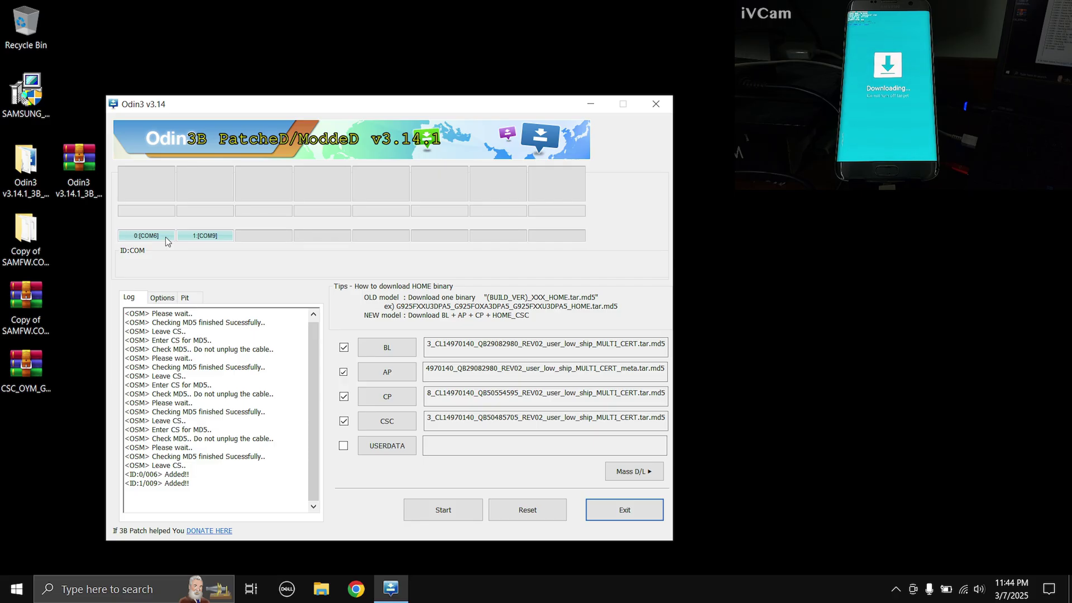
Confirm the PIT file and erase/repartition options are still set, then start flashing the firmware.
{"action": "left_click", "coordinate": [198, 297]}
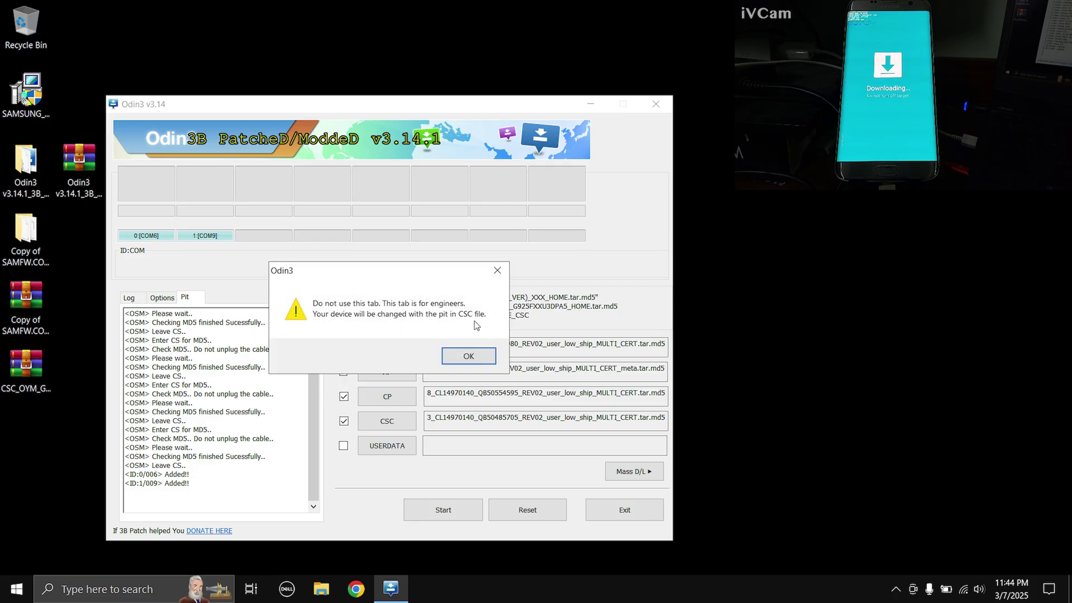
{"action": "left_click", "coordinate": [470, 355]}
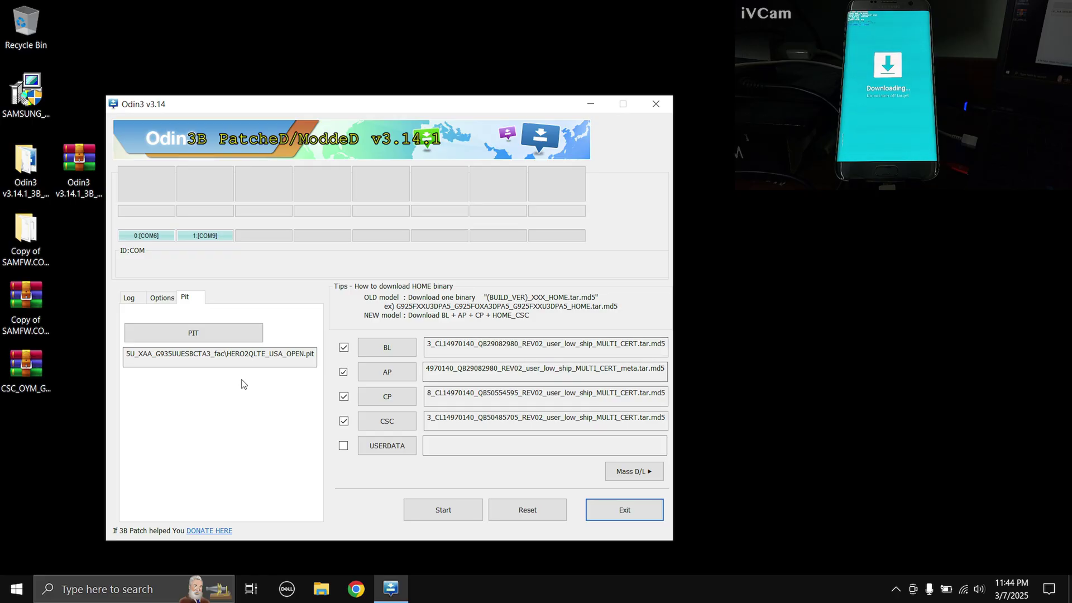
{"action": "left_click", "coordinate": [167, 299]}
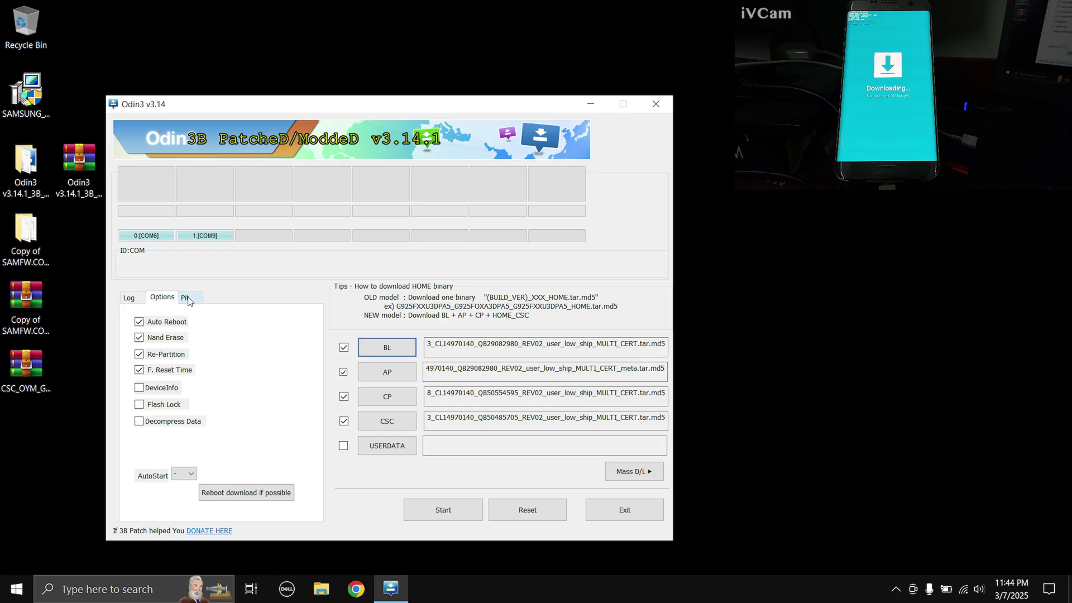
{"action": "left_click", "coordinate": [189, 298]}
{"action": "left_click", "coordinate": [469, 355]}
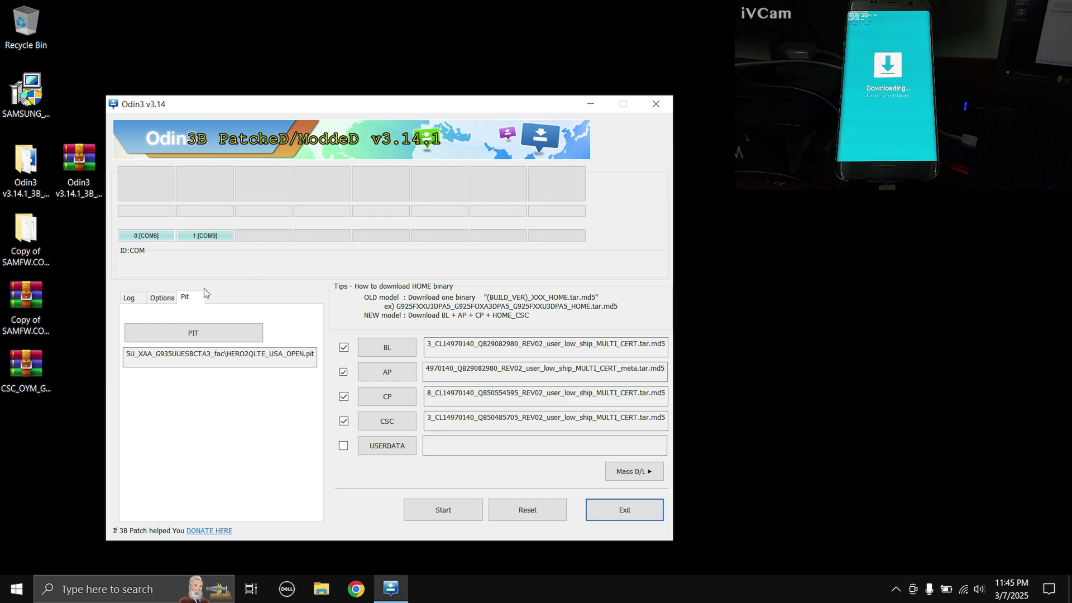
{"action": "left_click", "coordinate": [169, 296]}
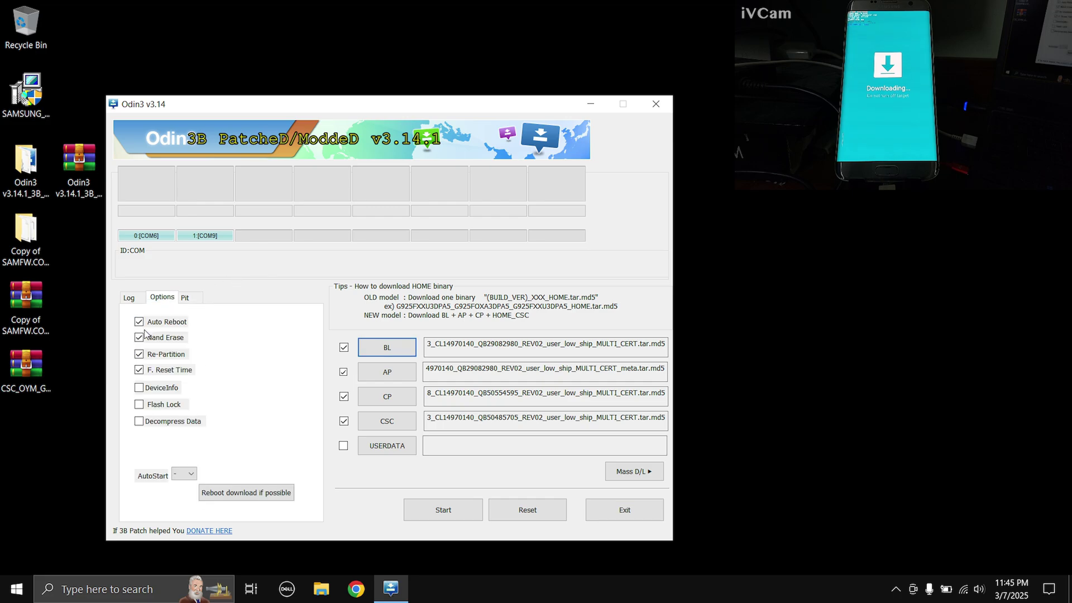
{"action": "left_click", "coordinate": [130, 298]}
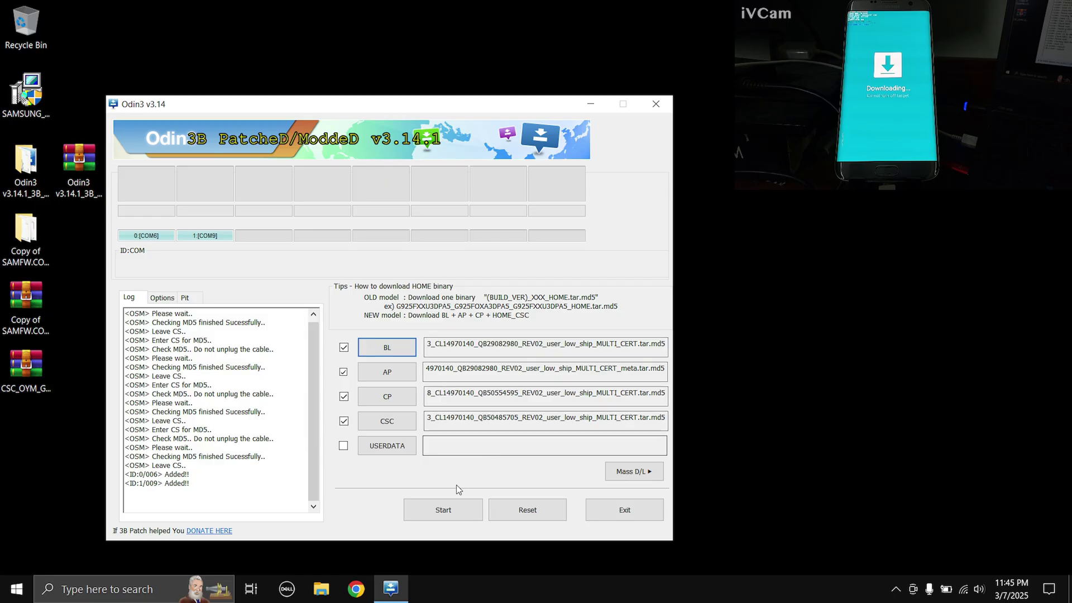
{"action": "left_click", "coordinate": [443, 505]}
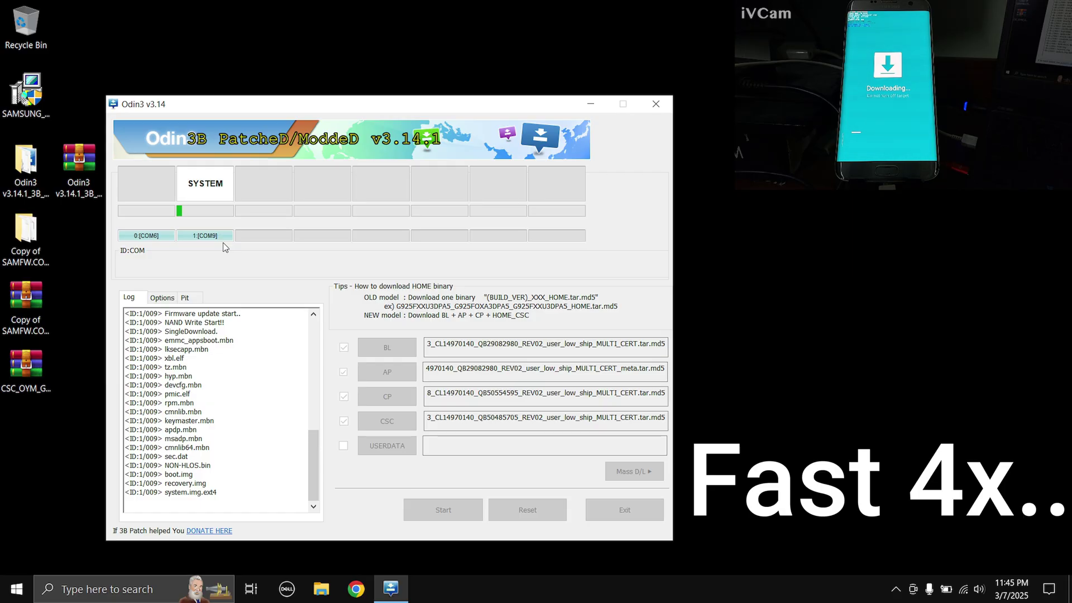
Wait for the flash to finish until Odin shows RESET and the log reports RES OK.
{"action": "left_click", "coordinate": [895, 589]}
{"action": "left_click", "coordinate": [360, 273]}
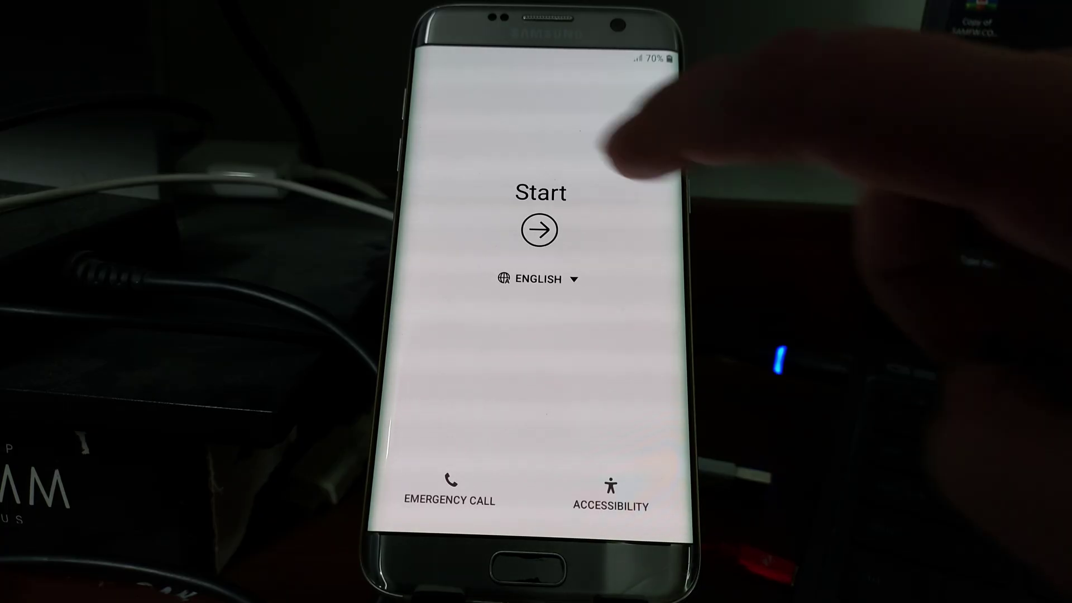
Start the setup wizard and skip Wi-Fi with Wi-Fi turned off.
{"action": "left_click", "coordinate": [539, 229]}
{"action": "left_click", "coordinate": [639, 179]}
{"action": "left_click", "coordinate": [630, 524]}
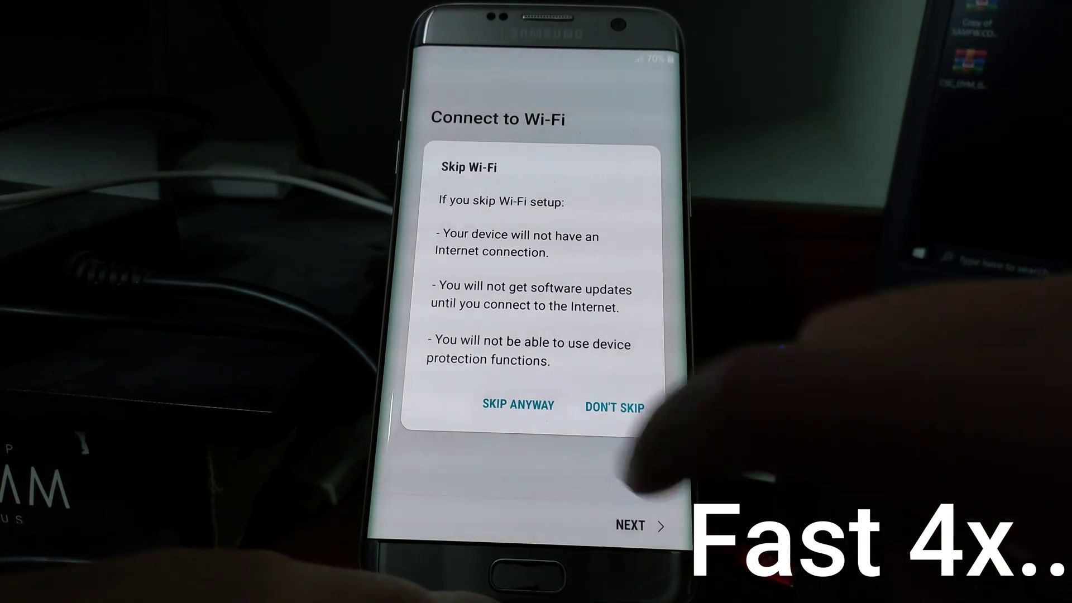
{"action": "left_click", "coordinate": [517, 404]}
Agree to the terms and conditions and accept the date/time and name screens.
{"action": "left_click", "coordinate": [426, 206]}
{"action": "left_click", "coordinate": [627, 521]}
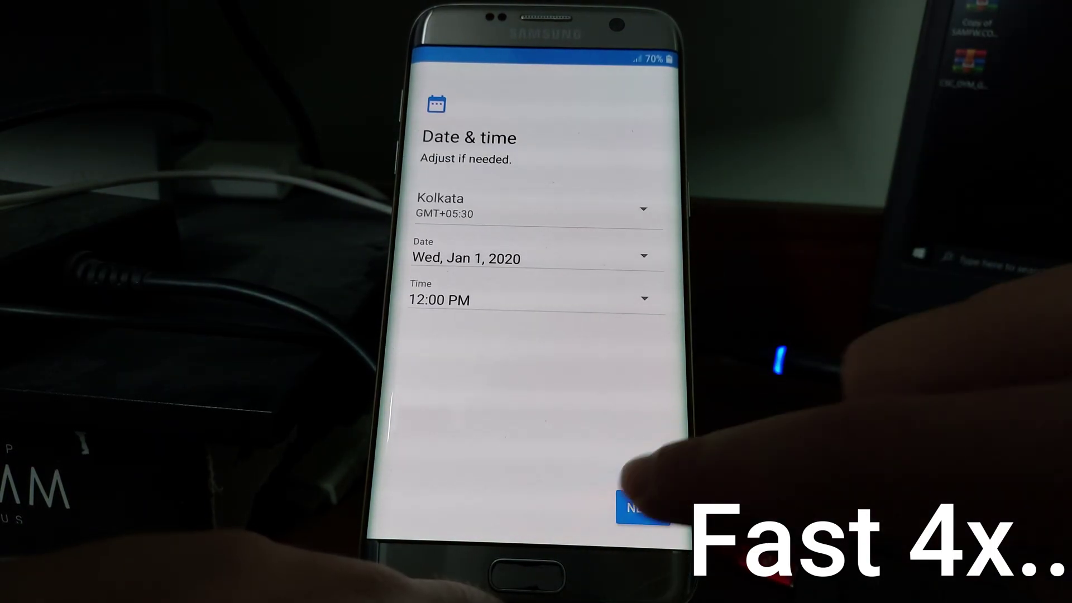
{"action": "left_click", "coordinate": [634, 508]}
{"action": "left_click", "coordinate": [640, 507]}
Skip phone protection and turn off sending usage and diagnostic data.
{"action": "left_click", "coordinate": [630, 360]}
{"action": "left_click", "coordinate": [607, 319]}
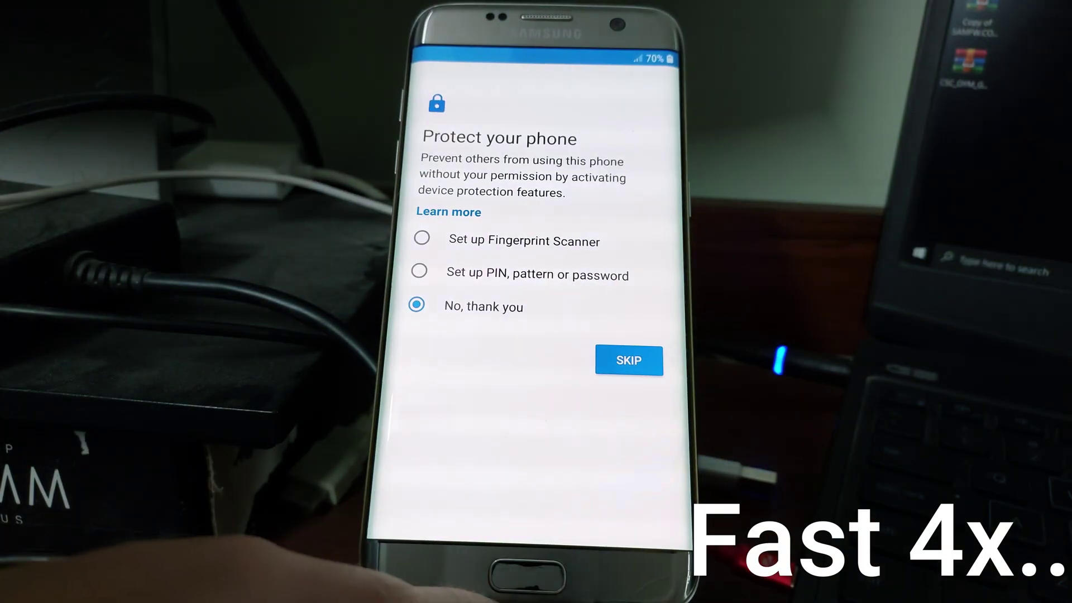
{"action": "scroll", "coordinate": [575, 279], "scroll_direction": "down", "scroll_amount": 5}
{"action": "left_click", "coordinate": [650, 344]}
{"action": "scroll", "coordinate": [547, 279], "scroll_direction": "up", "scroll_amount": 5}
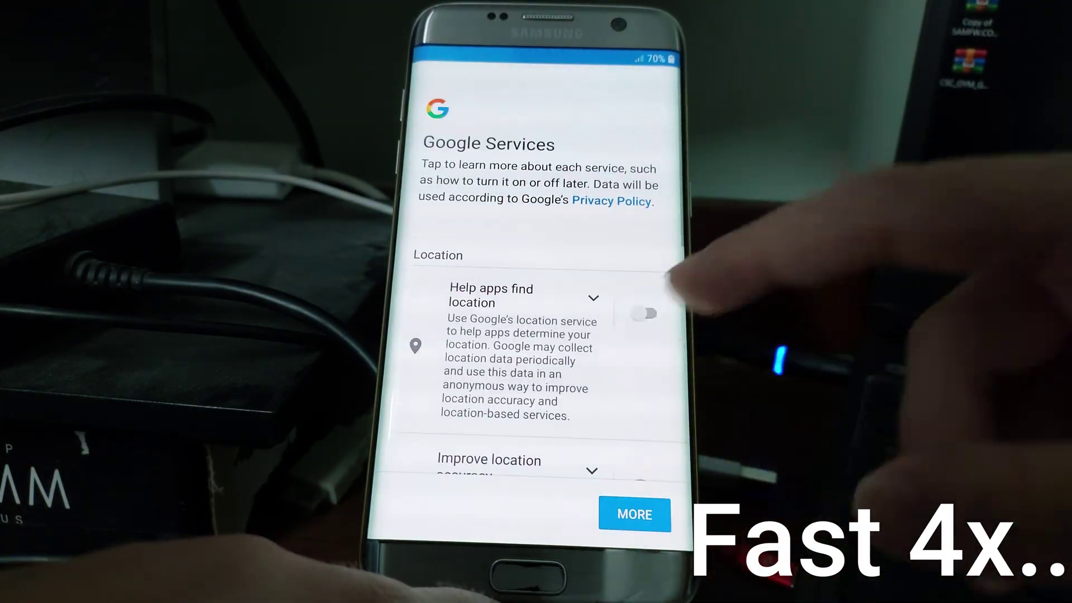
{"action": "scroll", "coordinate": [547, 279], "scroll_direction": "down", "scroll_amount": 10}
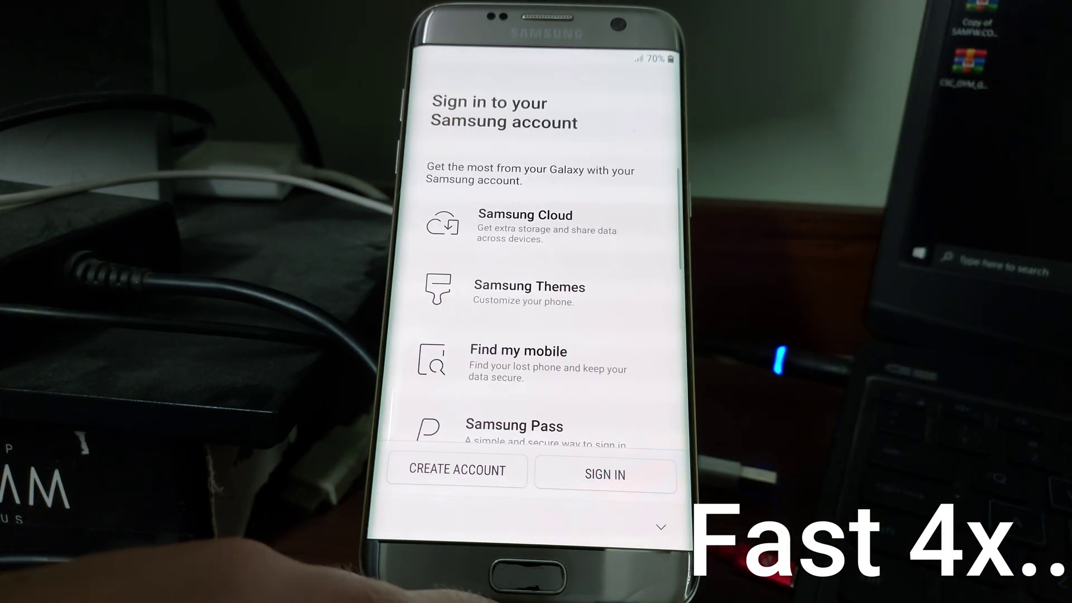
{"action": "scroll", "coordinate": [536, 307], "scroll_direction": "down", "scroll_amount": 5}
Skip Samsung account sign-in, choose Don't restore, then pull down quick settings from the home screen.
{"action": "left_click", "coordinate": [629, 521]}
{"action": "left_click", "coordinate": [634, 486]}
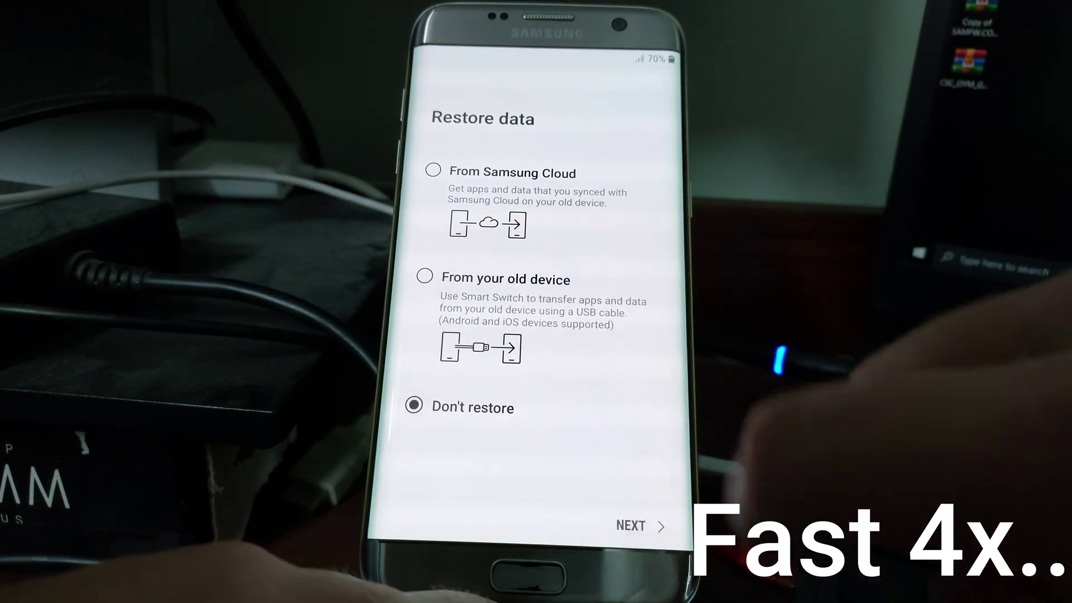
{"action": "left_click", "coordinate": [636, 526]}
{"action": "left_click", "coordinate": [627, 522]}
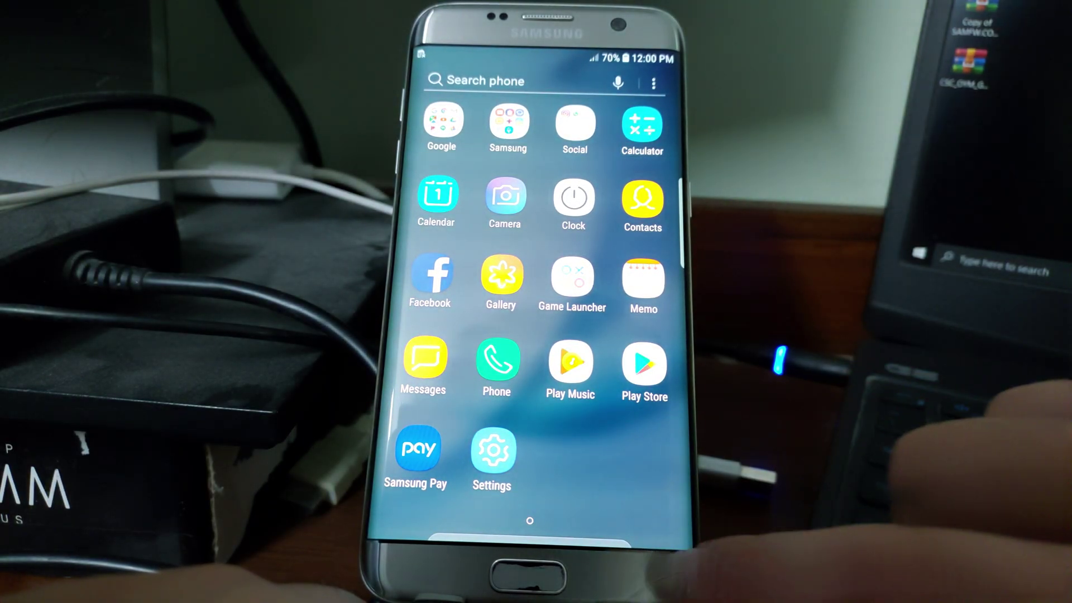
{"action": "left_click", "coordinate": [625, 580]}
{"action": "left_click_drag", "start_coordinate": [647, 55], "coordinate": [647, 362]}
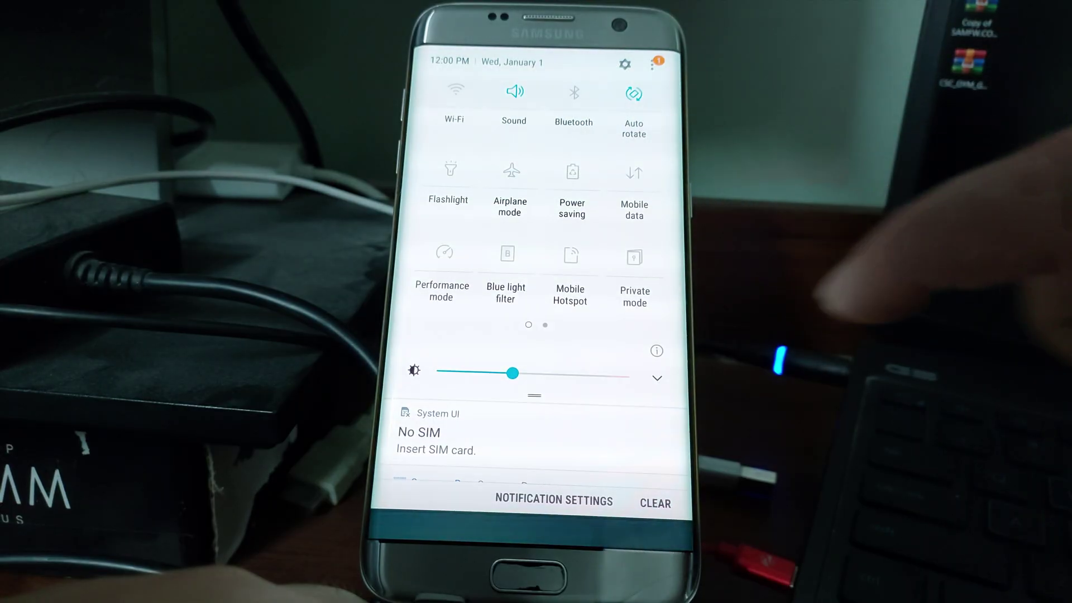